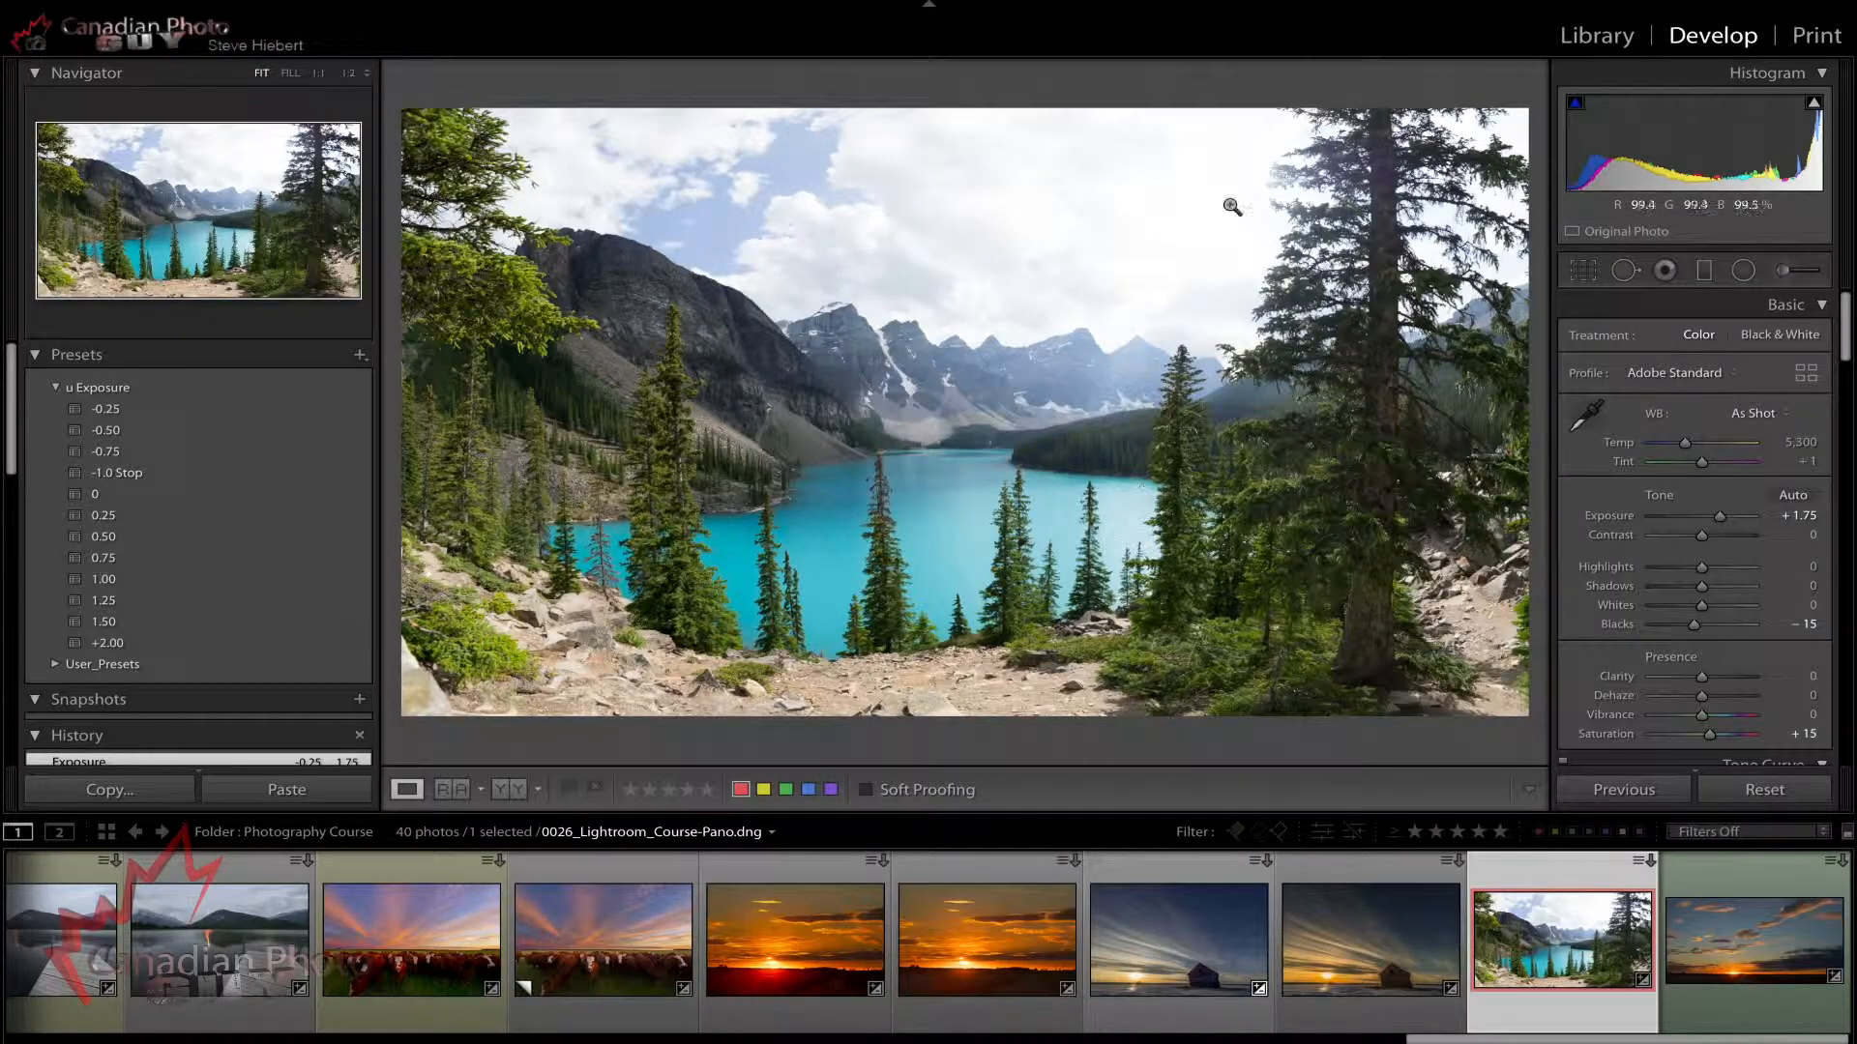
Add a slightly tilted graduated filter over the sky and widen its transition across the mountains down to the lake.
left_click(1706, 271)
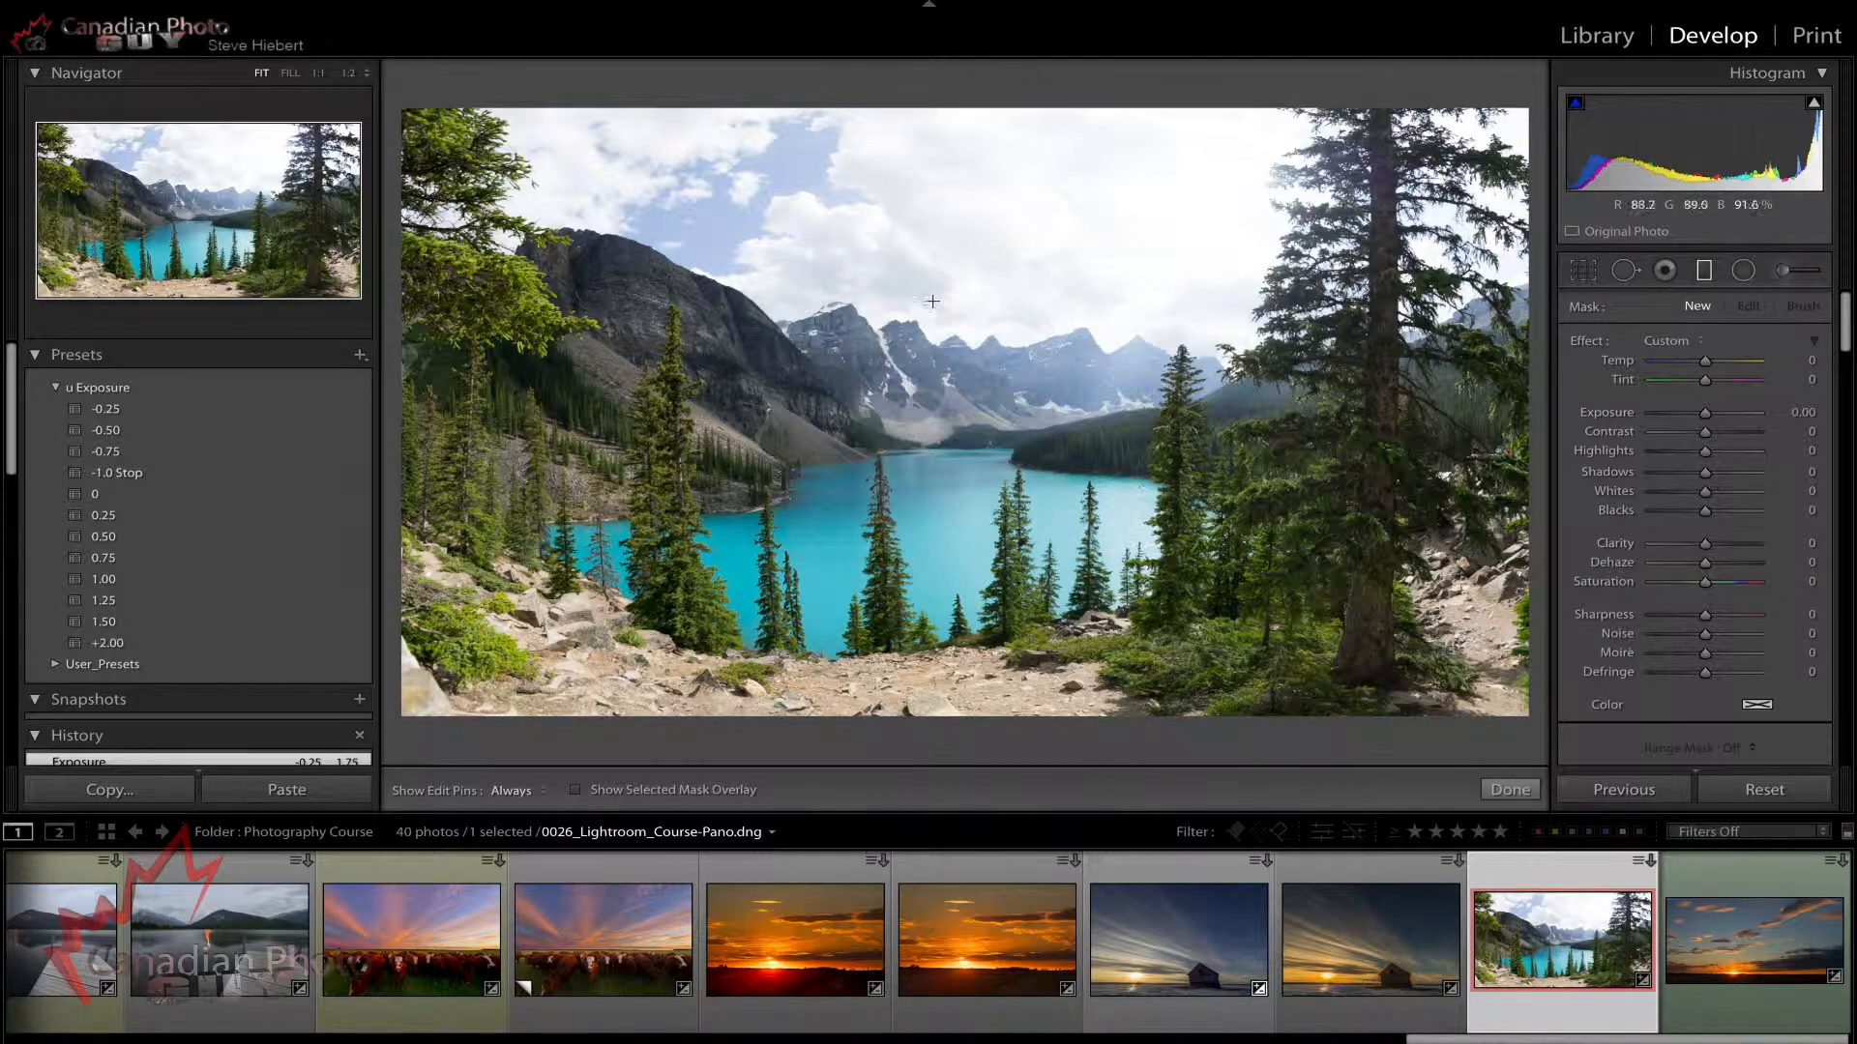
left_click_drag(936, 294, 926, 344)
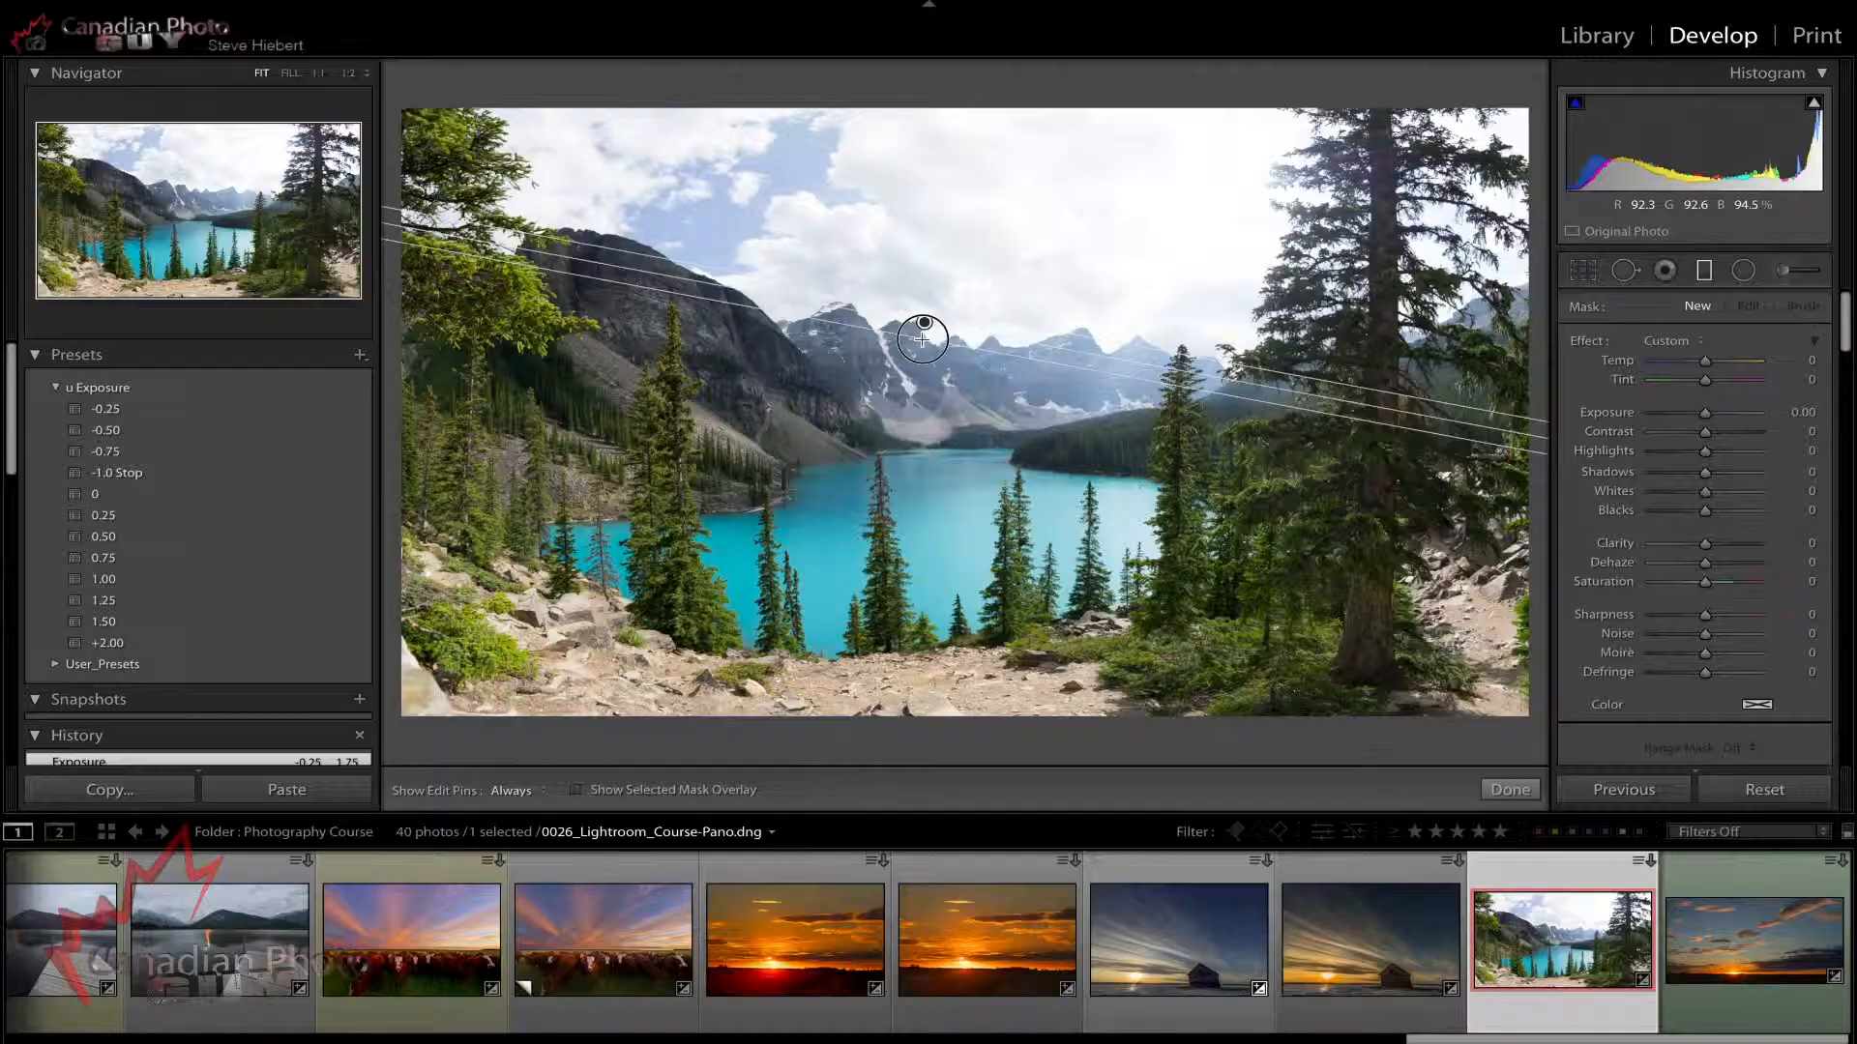
left_click_drag(920, 338, 907, 430)
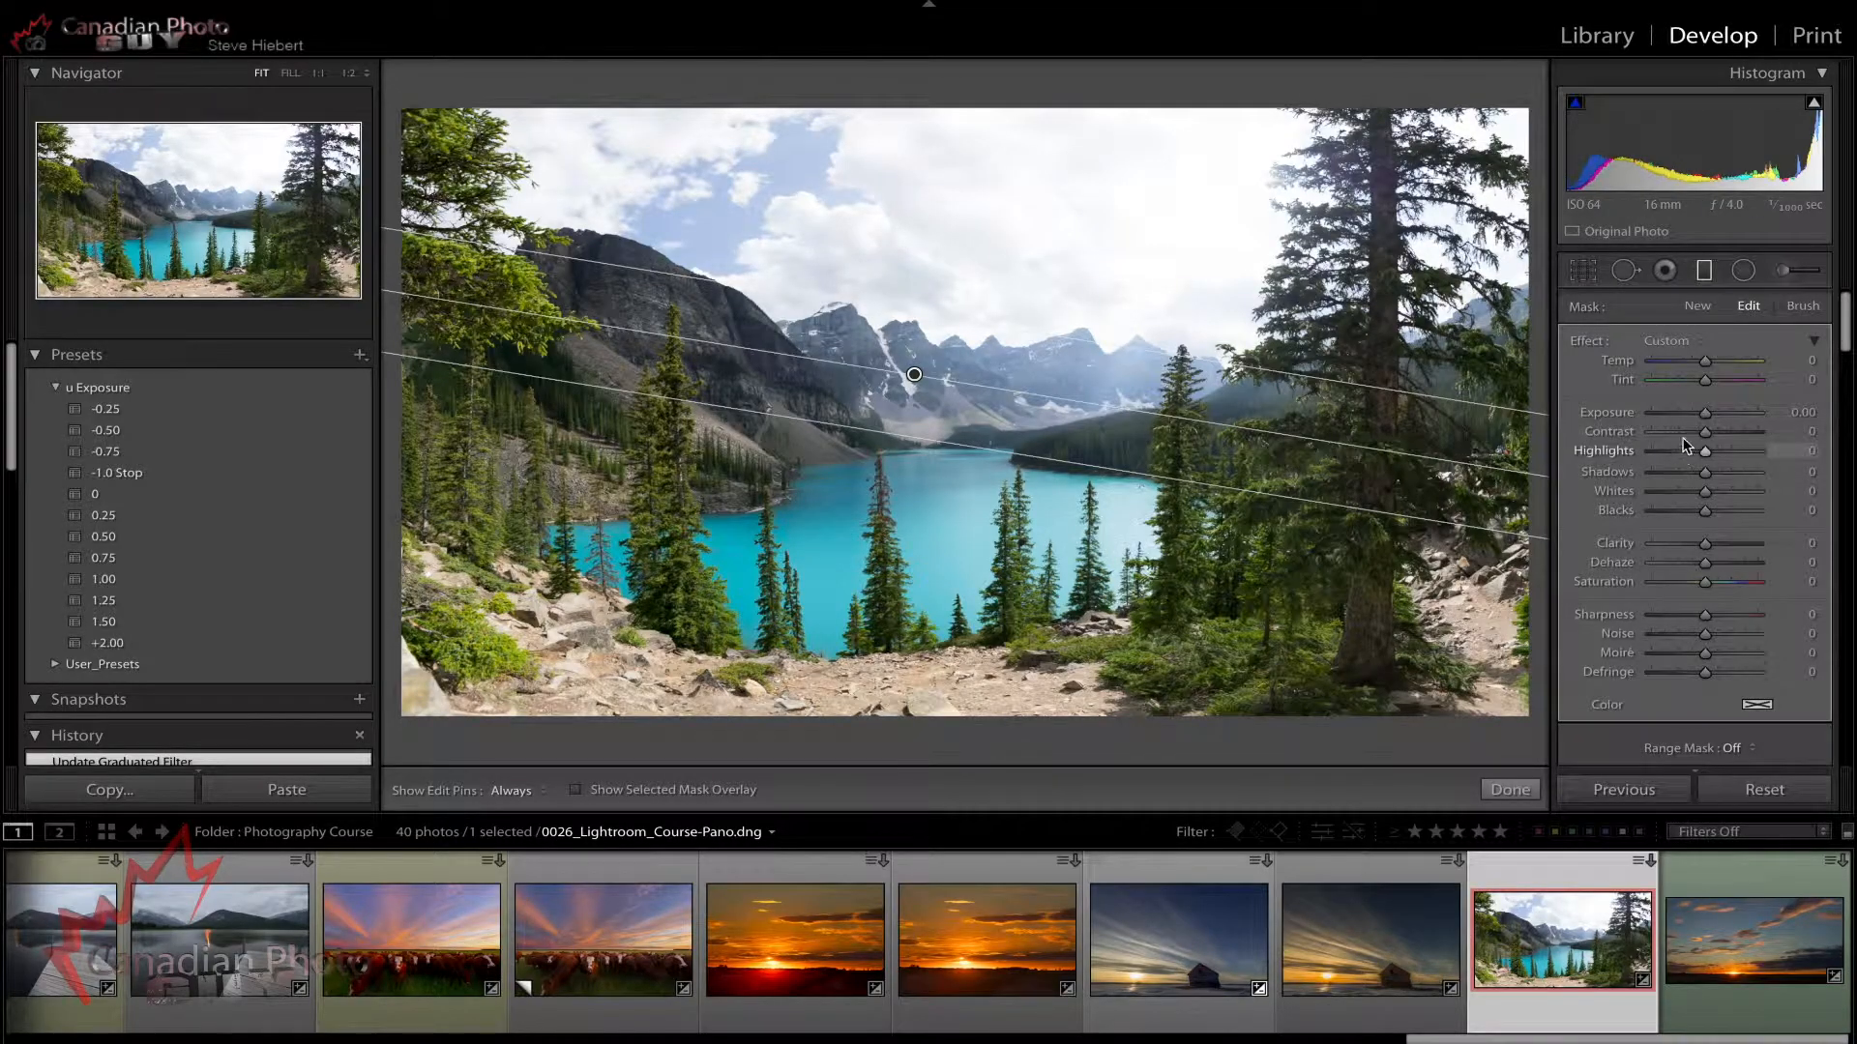
Darken the sky by setting the graduated filter's exposure to -1.98 and highlights to -68.
left_click_drag(1705, 415, 1680, 429)
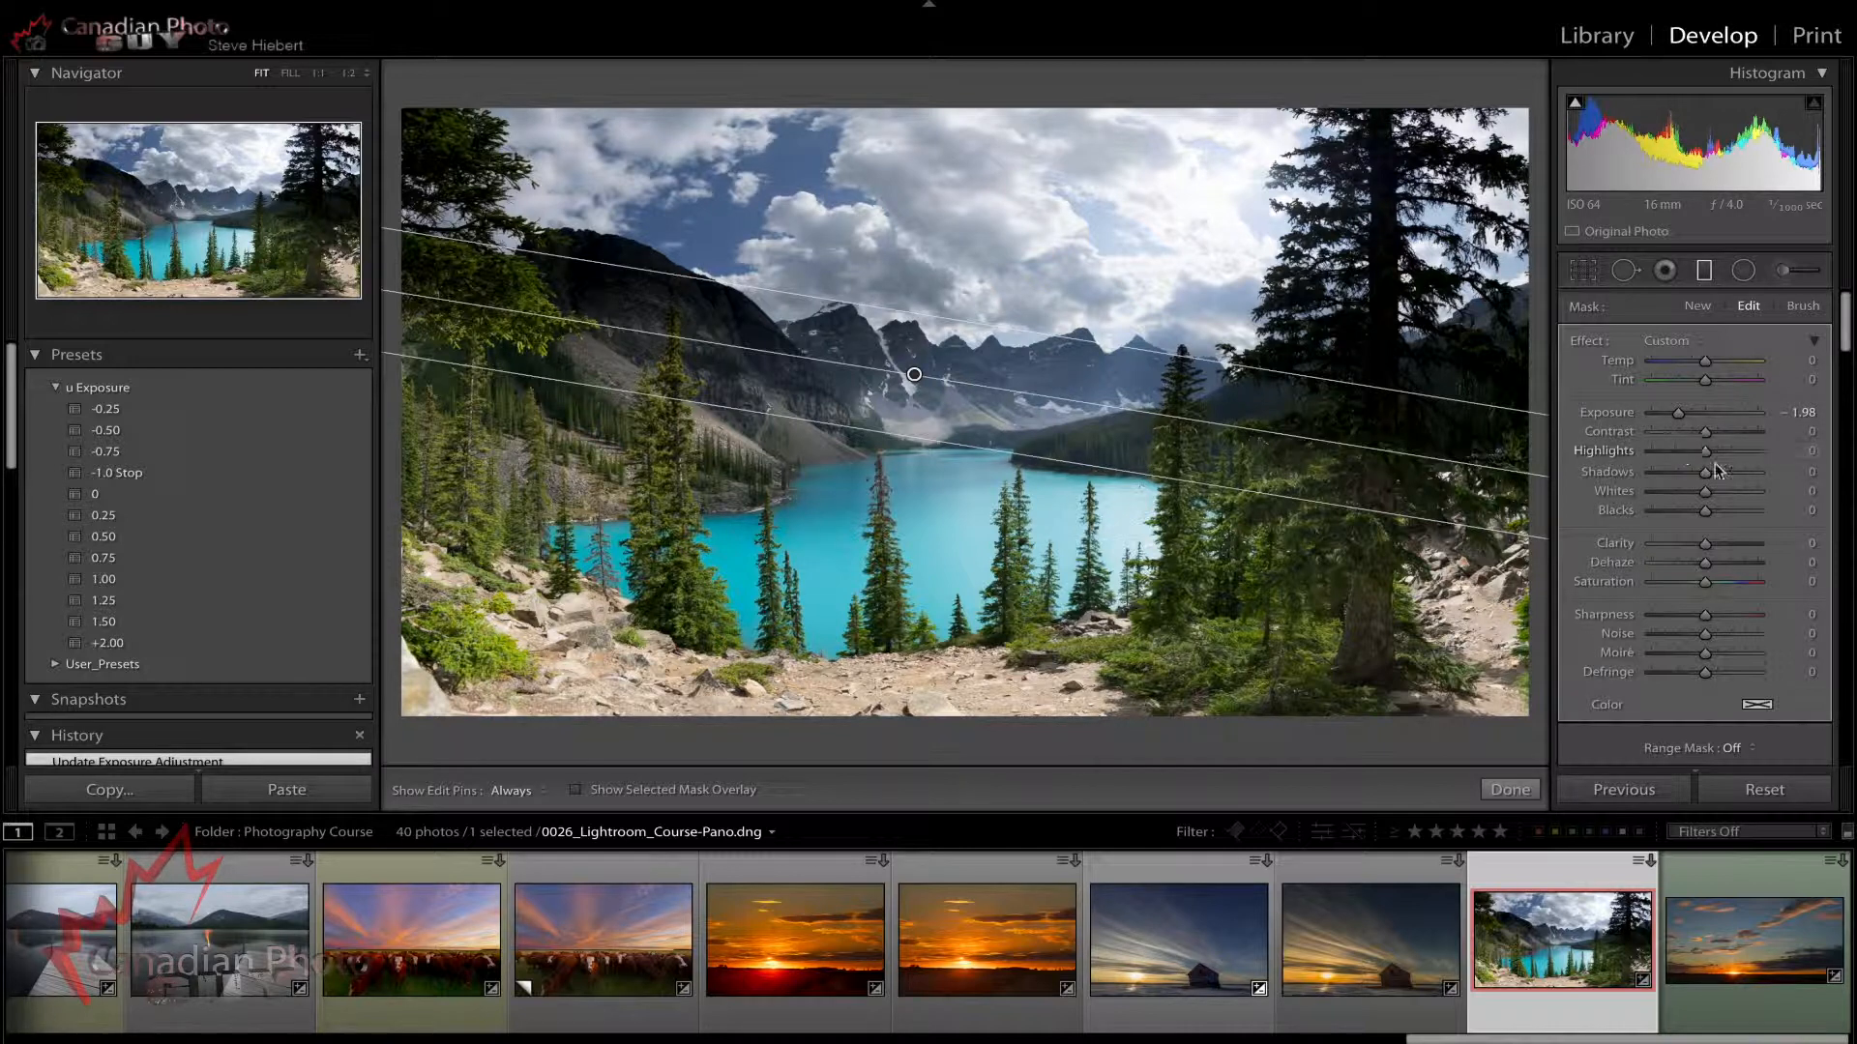
left_click_drag(1708, 457, 1708, 456)
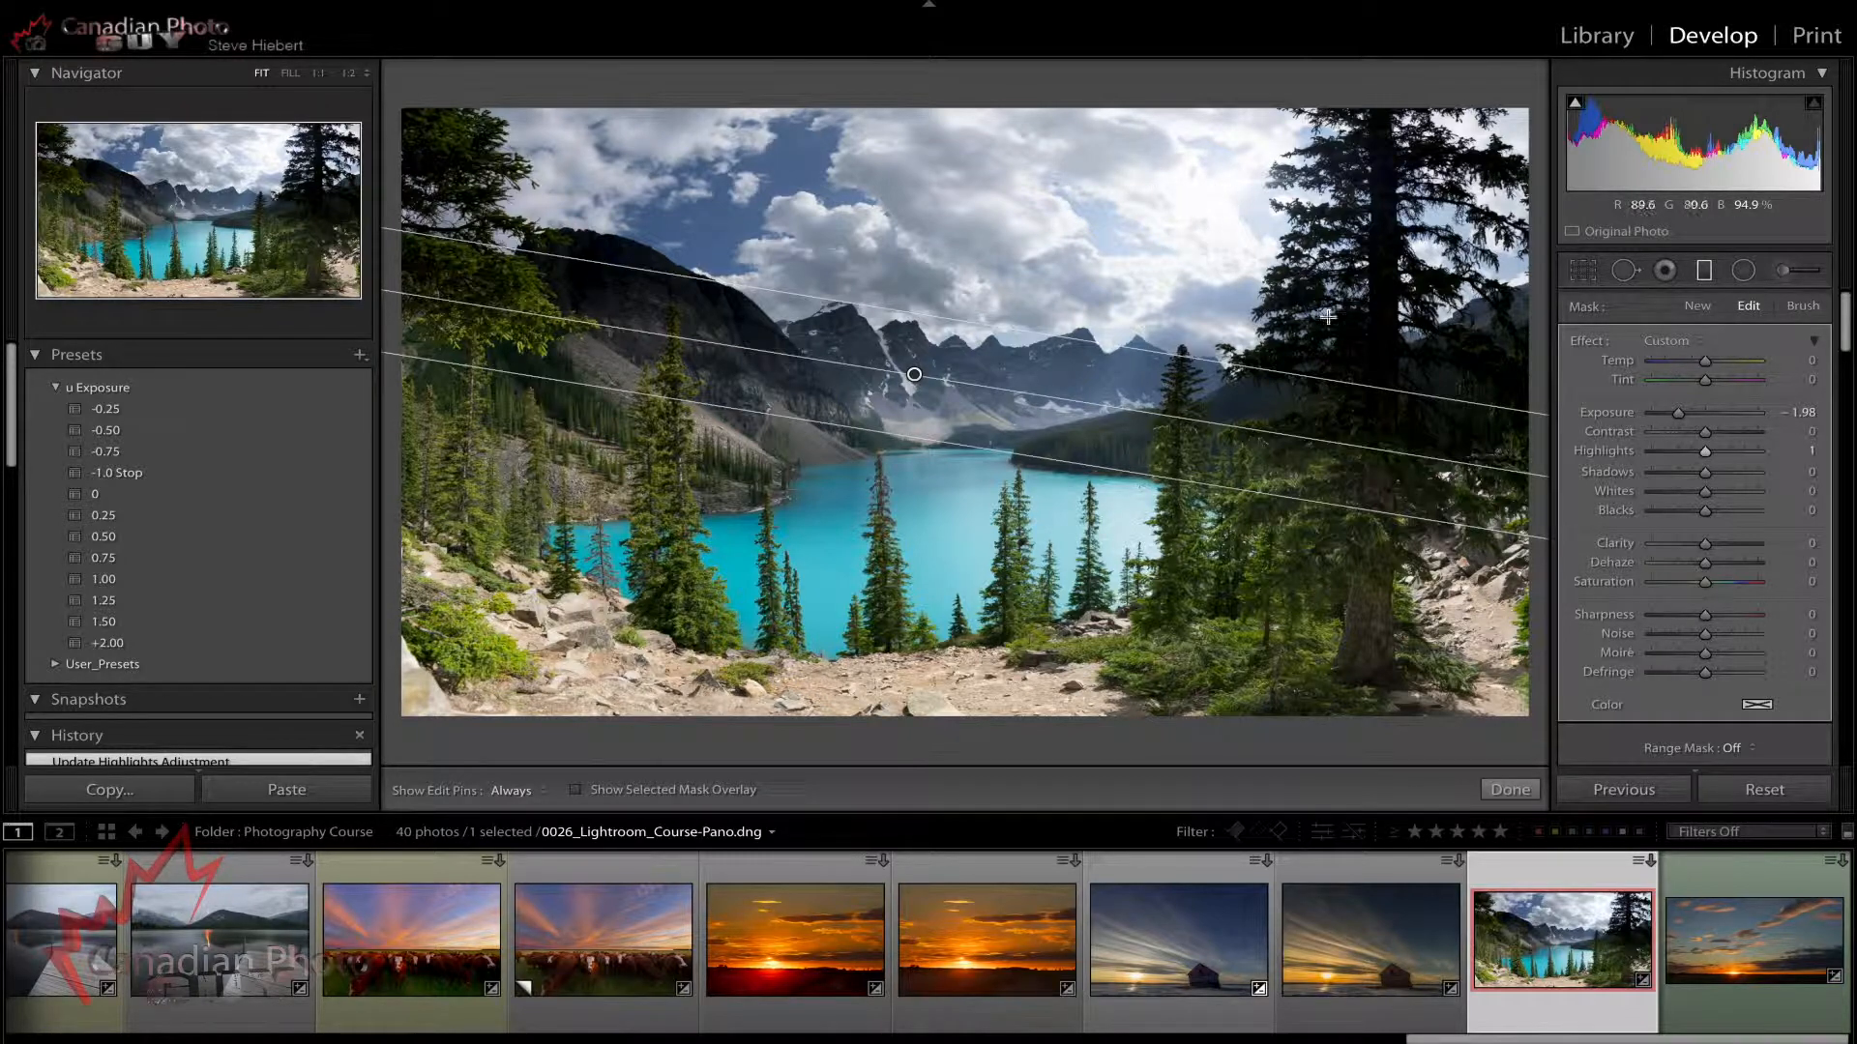
left_click_drag(1706, 450, 1669, 457)
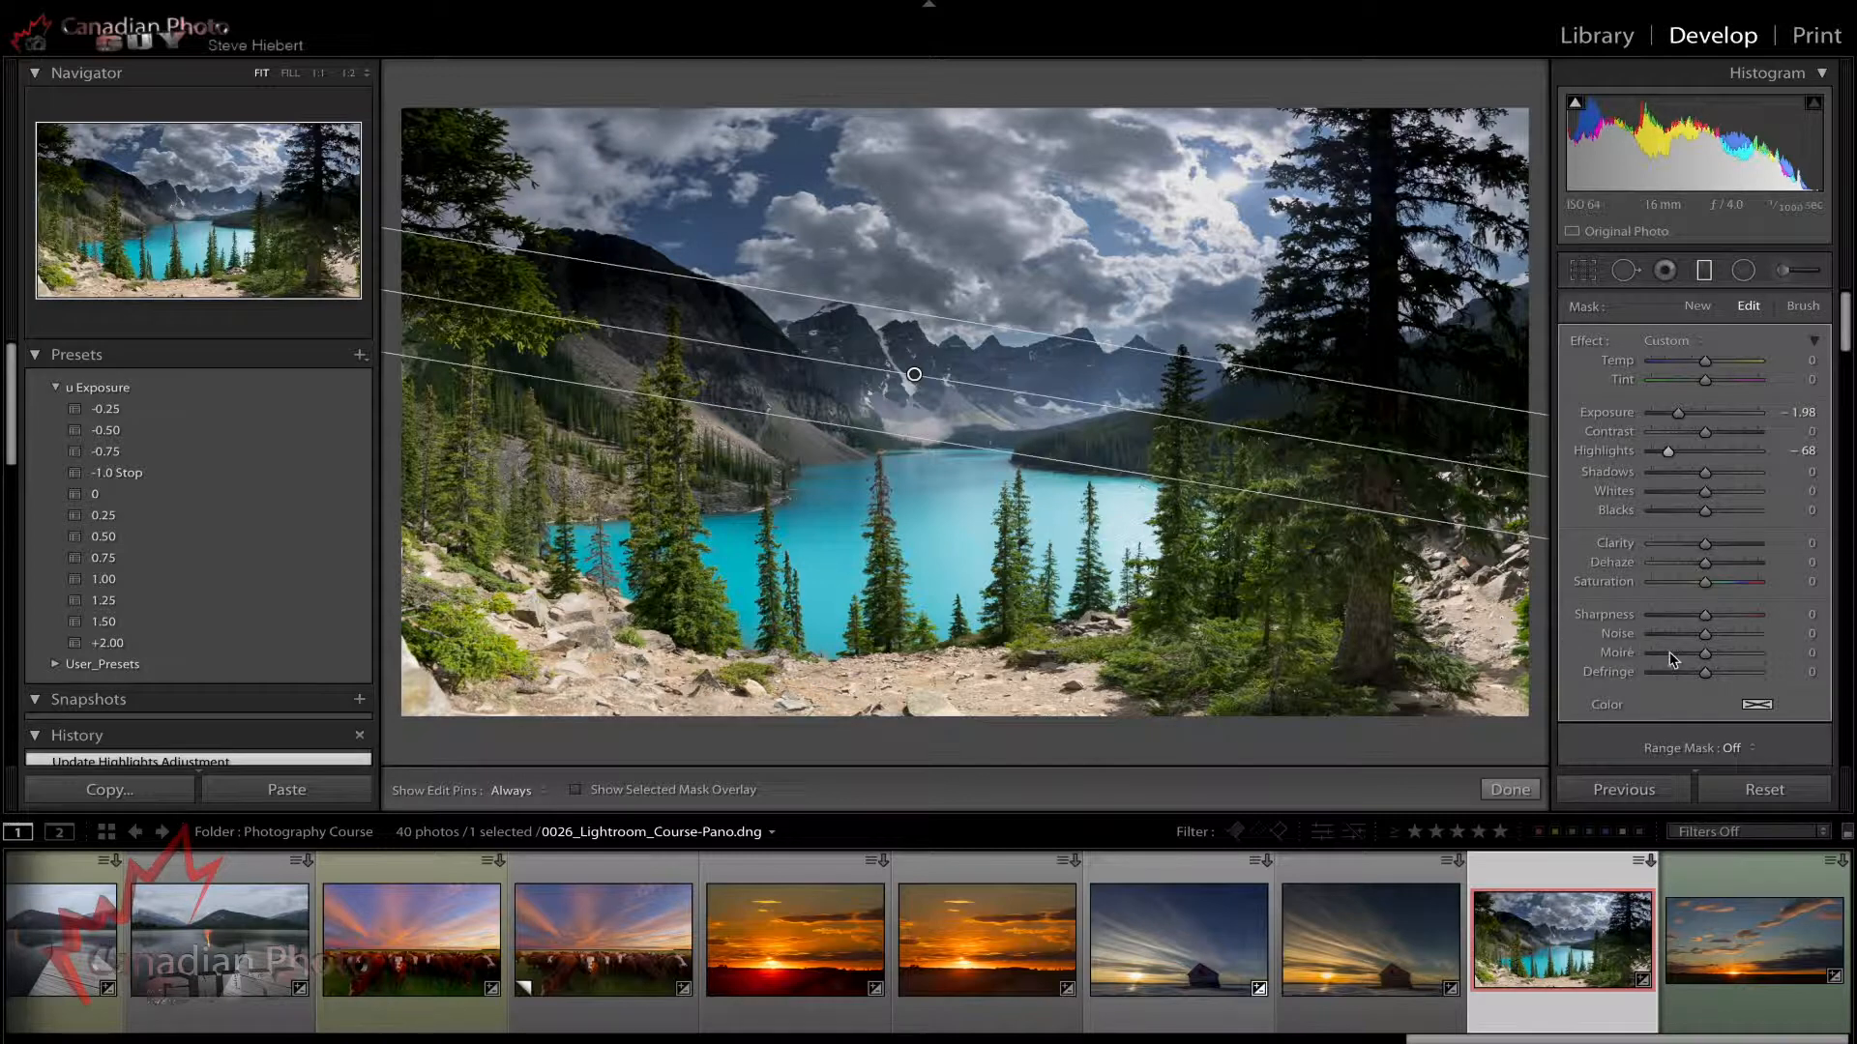
Set the graduated filter's saturation to 43 and clarity to 28, and lower its highlights to -83.
left_click_drag(1705, 587, 1730, 589)
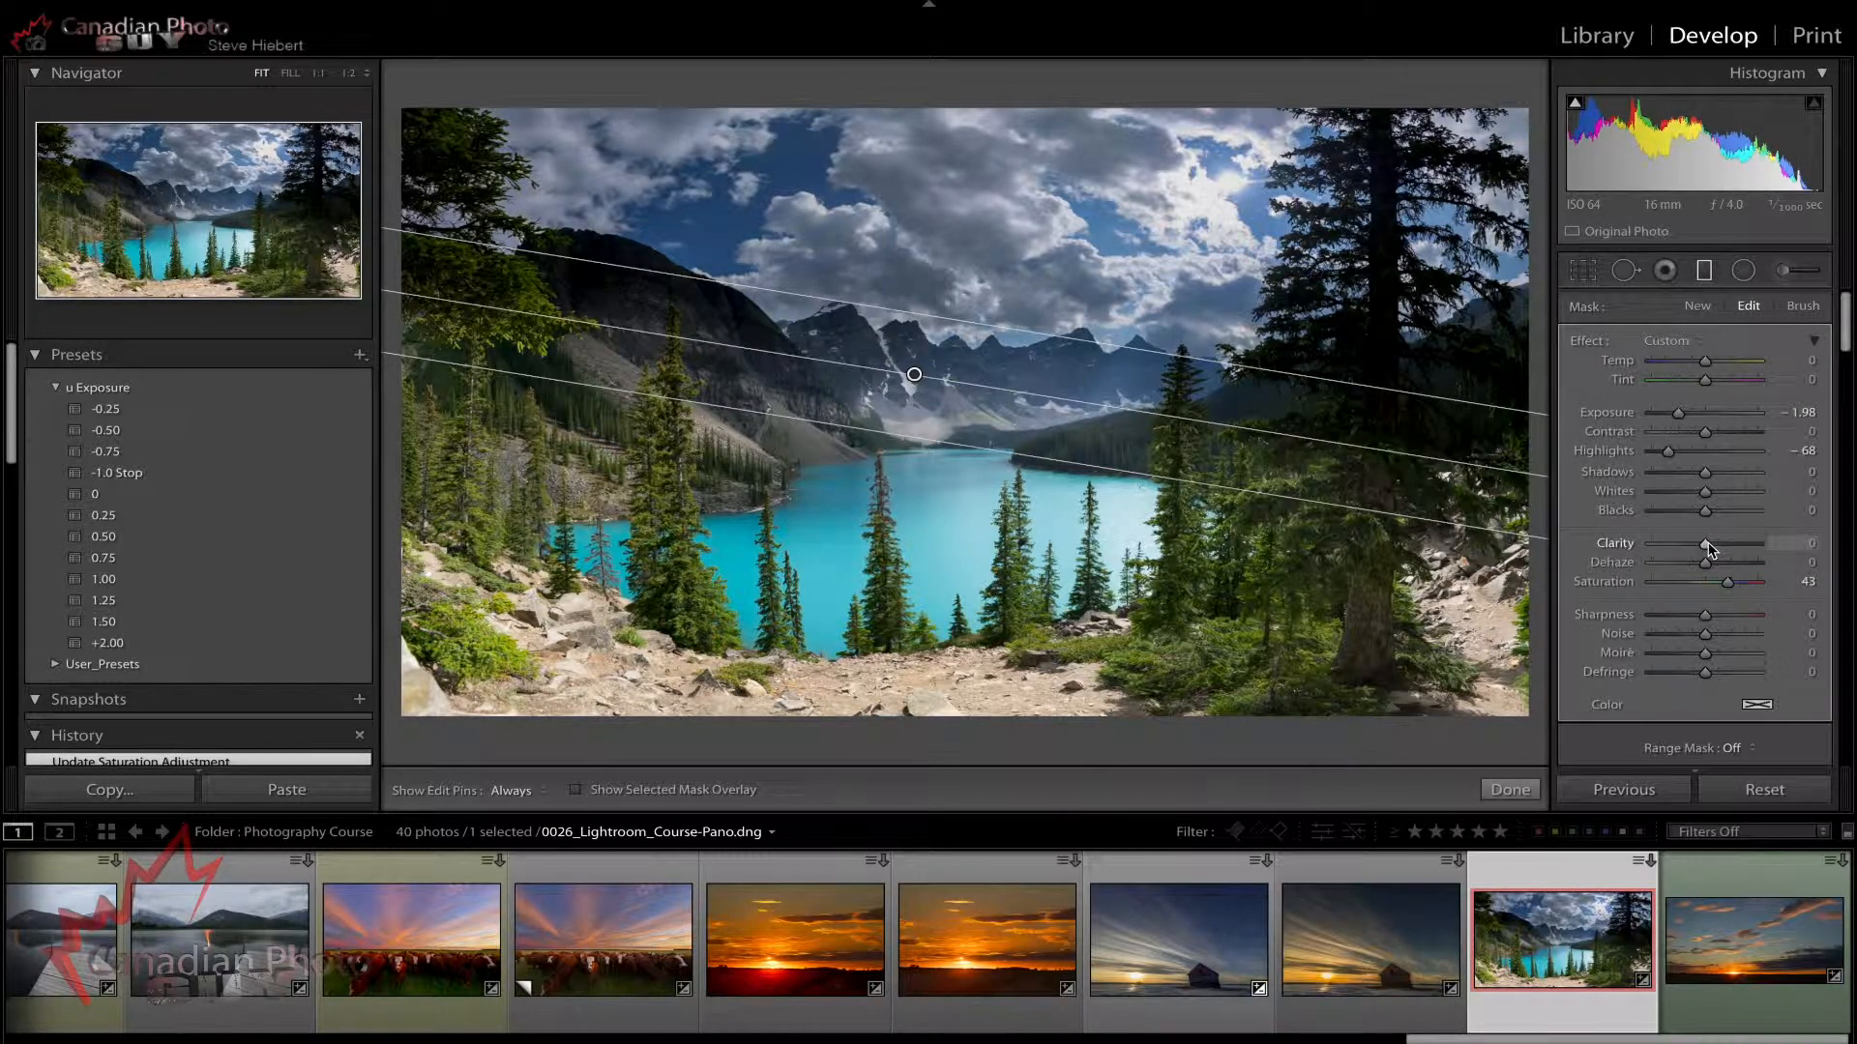
left_click_drag(1707, 549, 1718, 549)
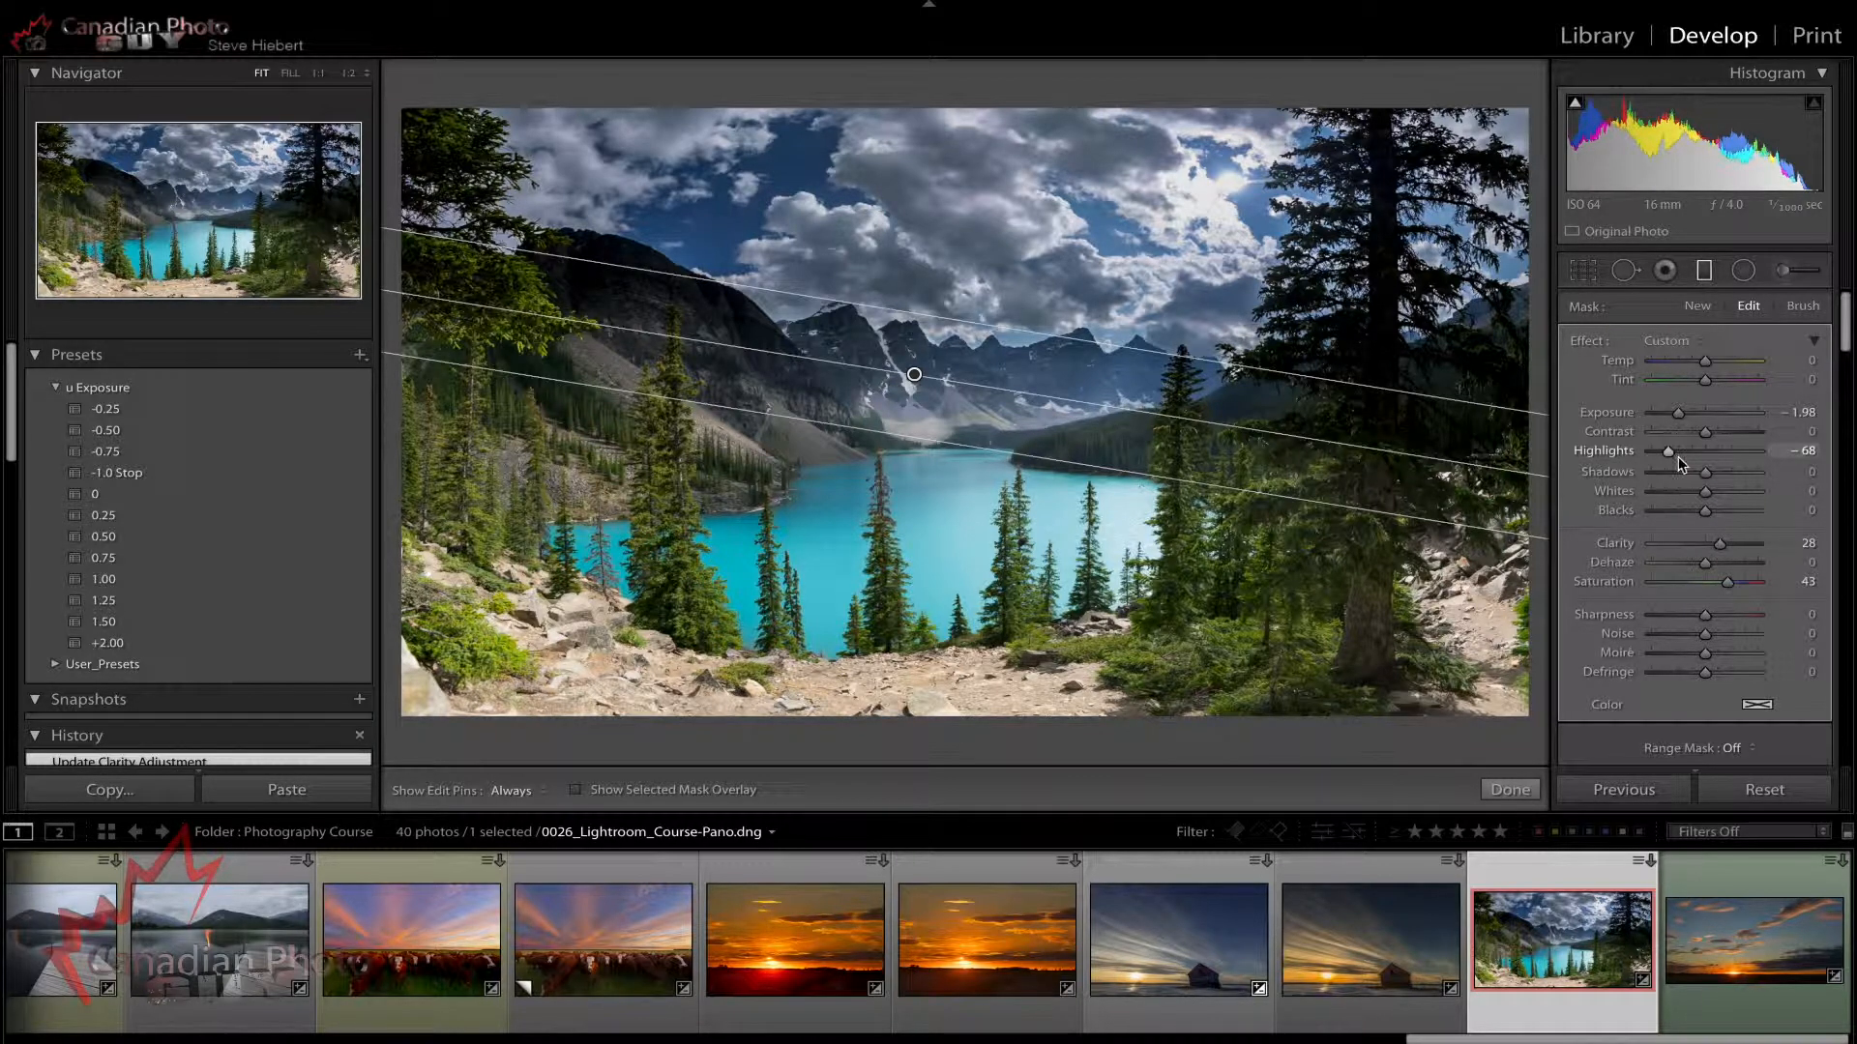
scroll(1717, 493, "down", 1)
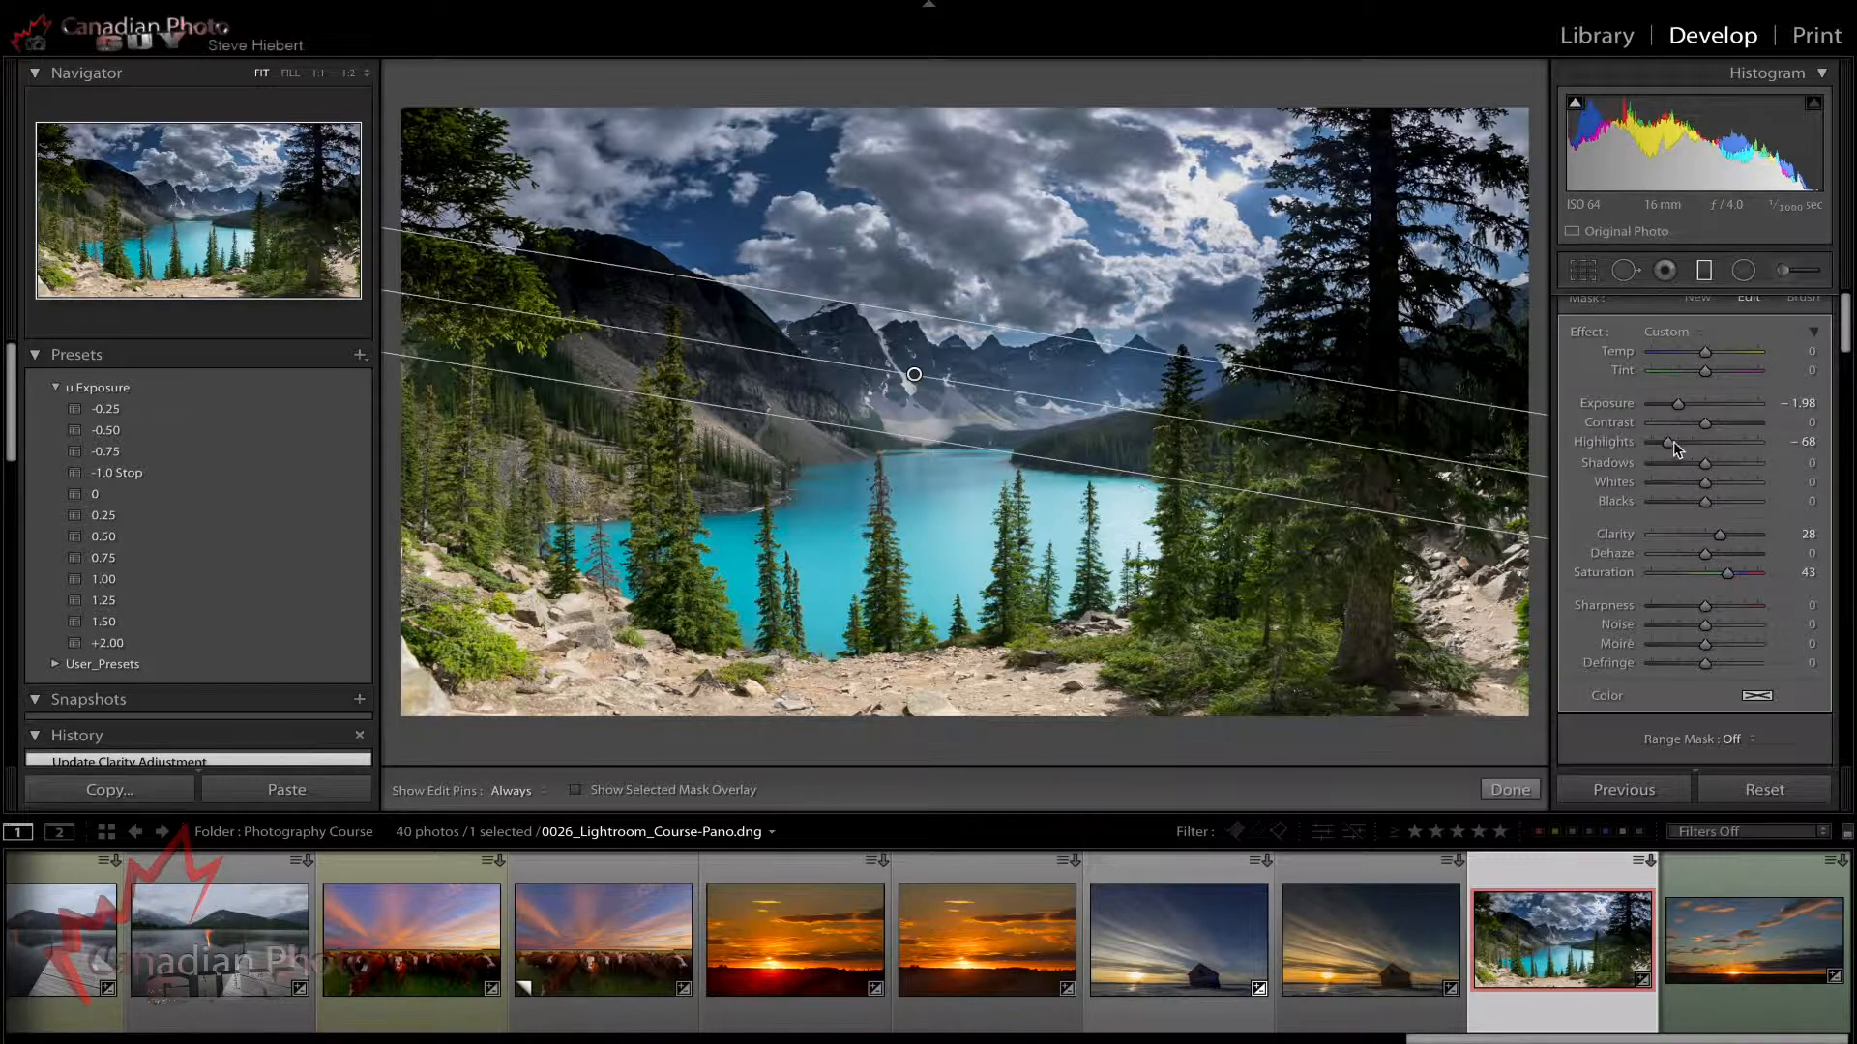
left_click_drag(1667, 443, 1661, 443)
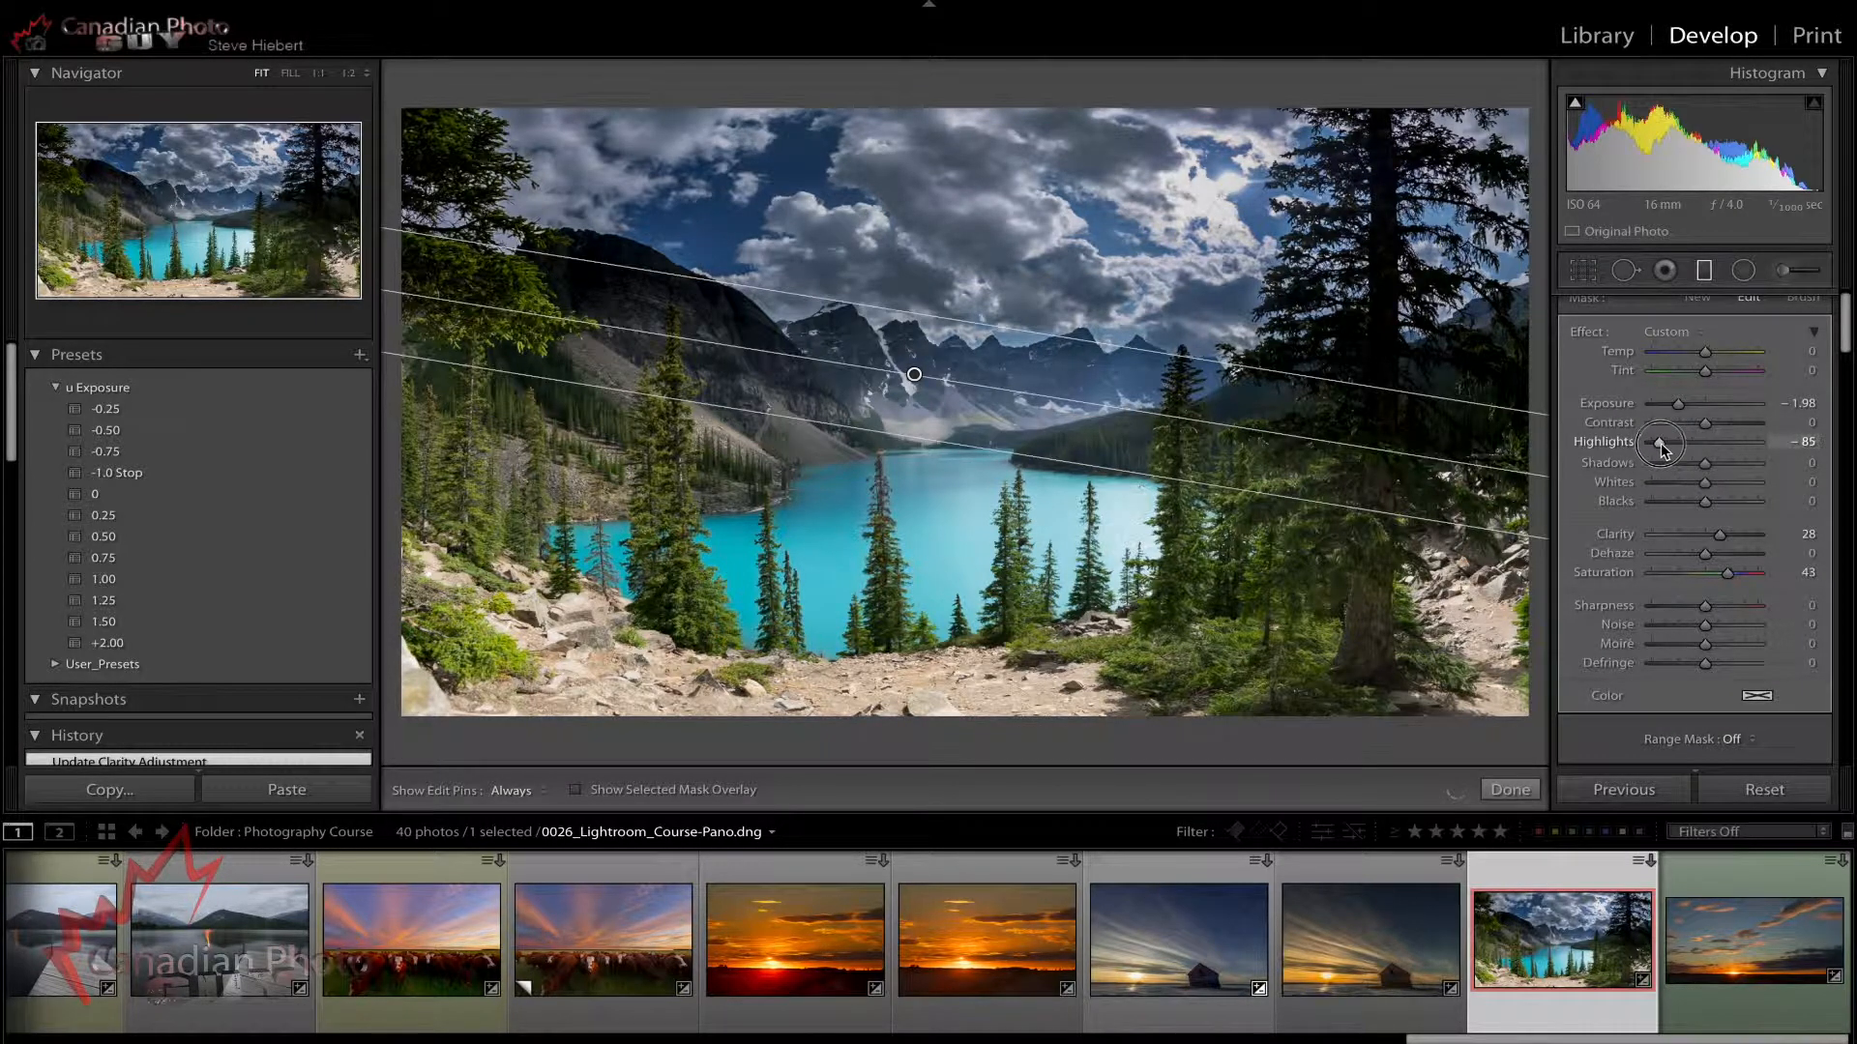
scroll(1661, 444, "up", 1)
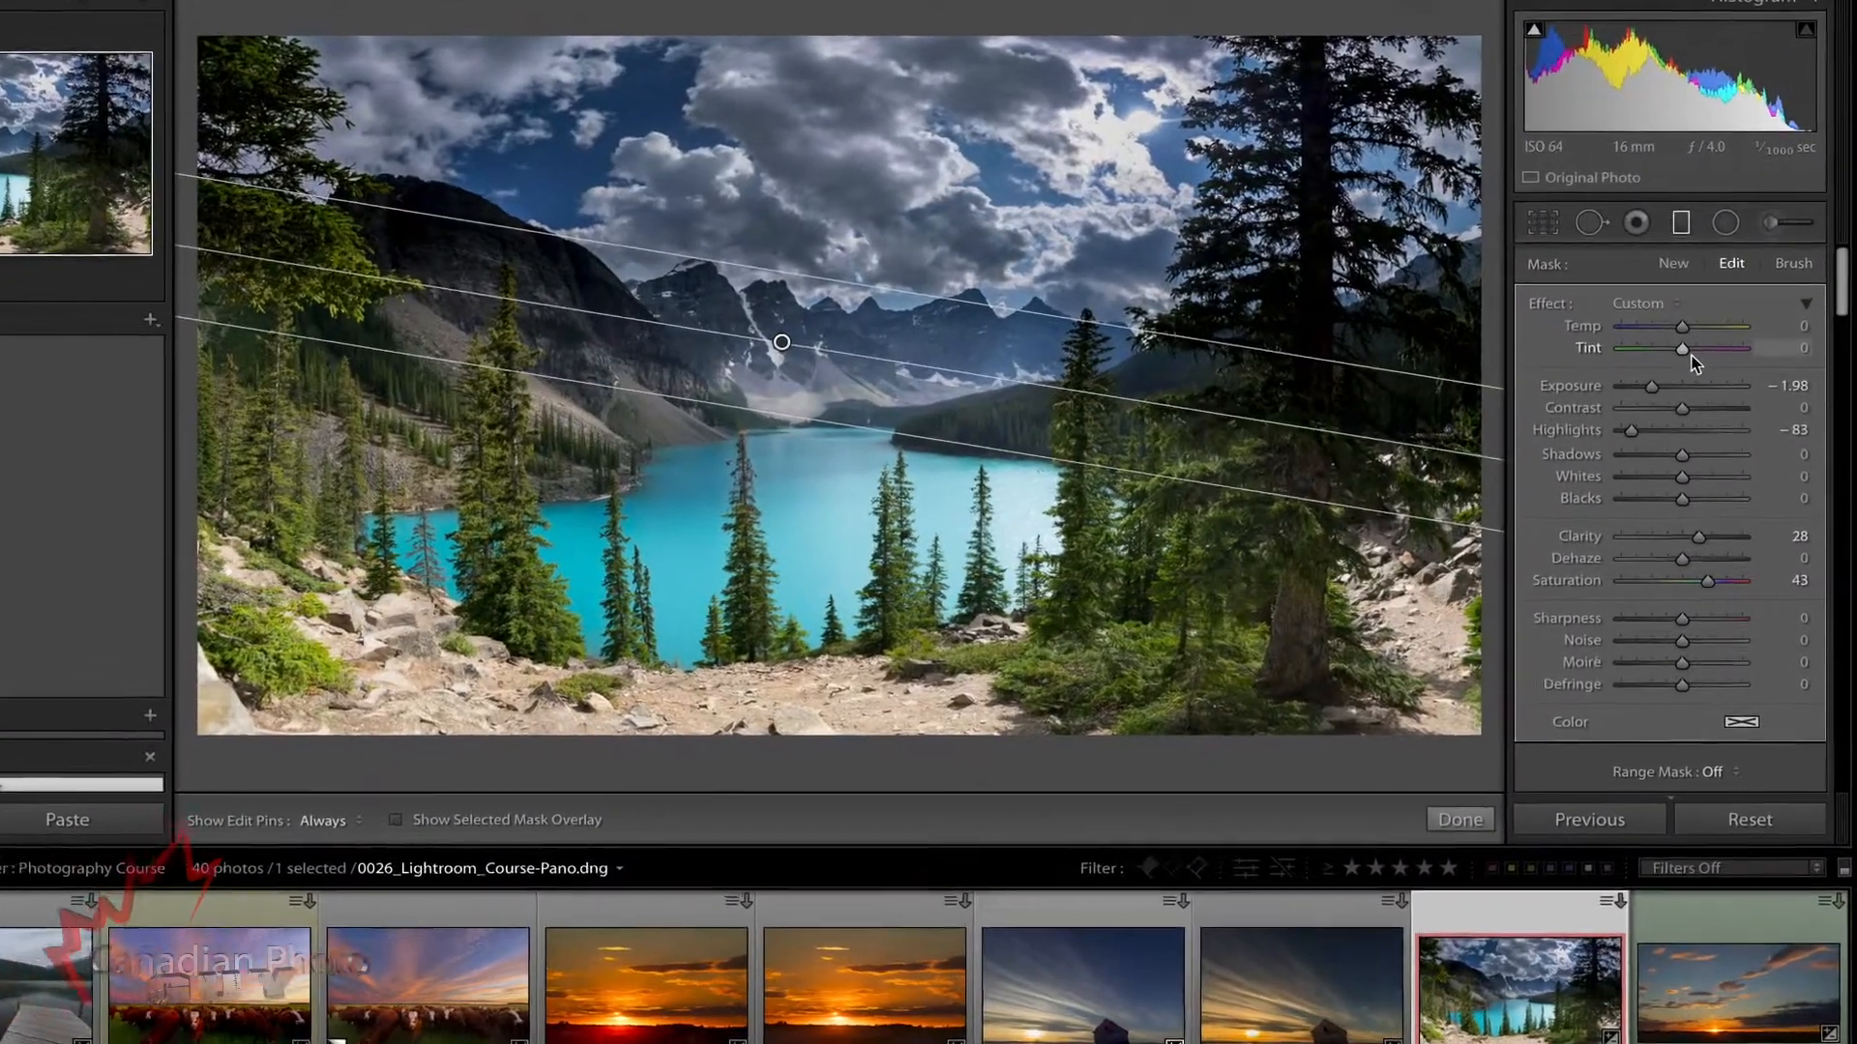
Set the graduated filter's range mask type to Luminance.
scroll(1692, 362, "down", 3)
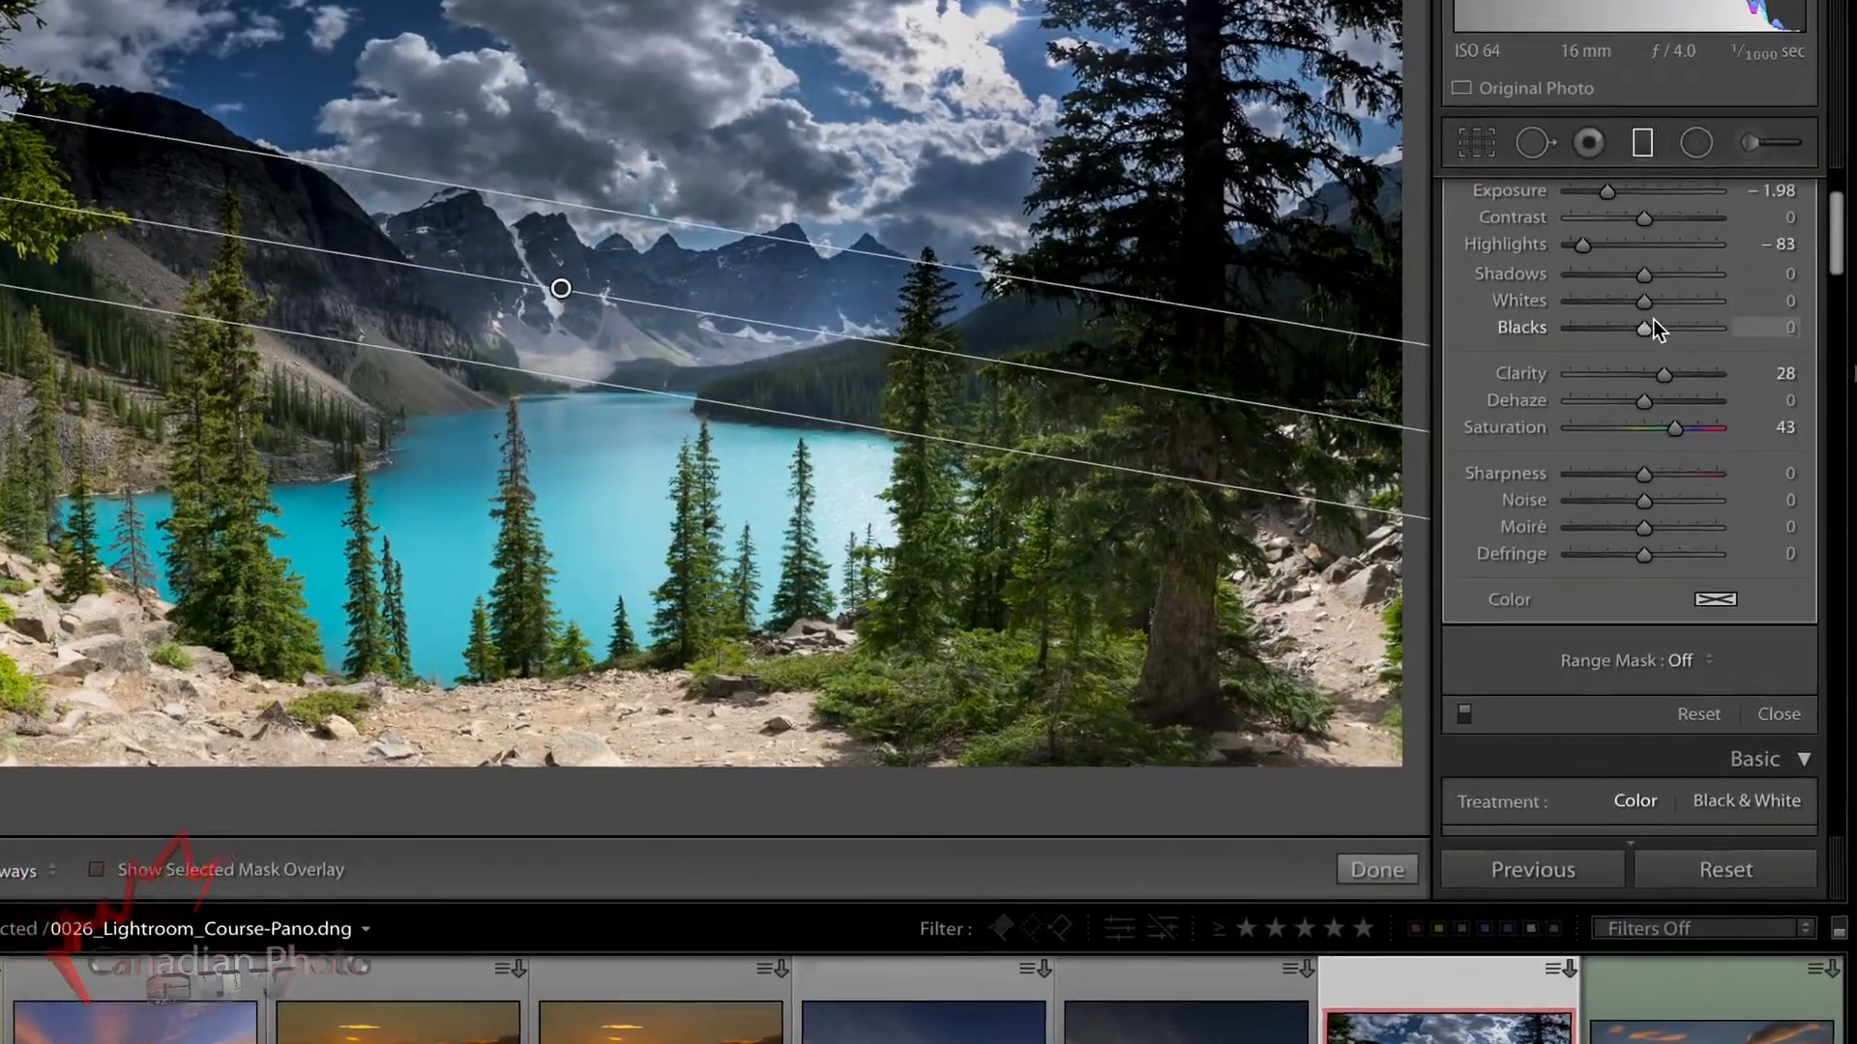
scroll(1649, 311, "down", 1)
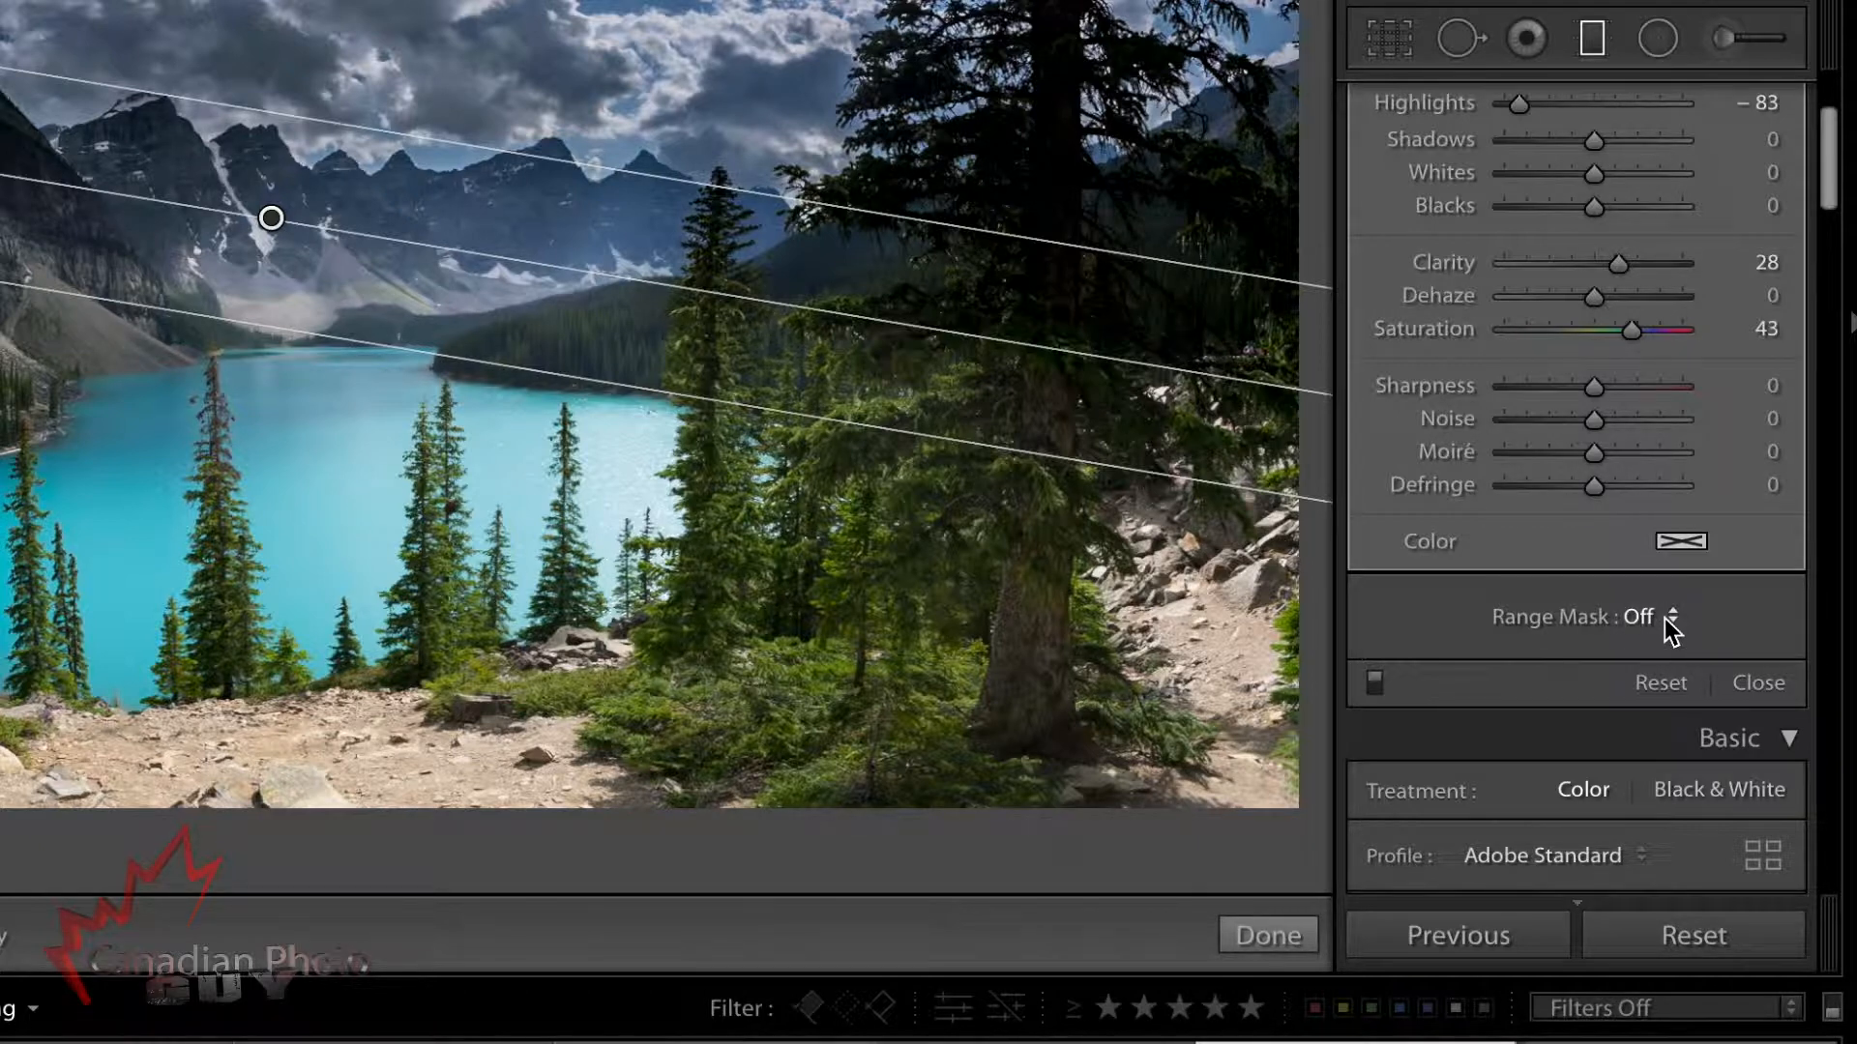
left_click(1663, 618)
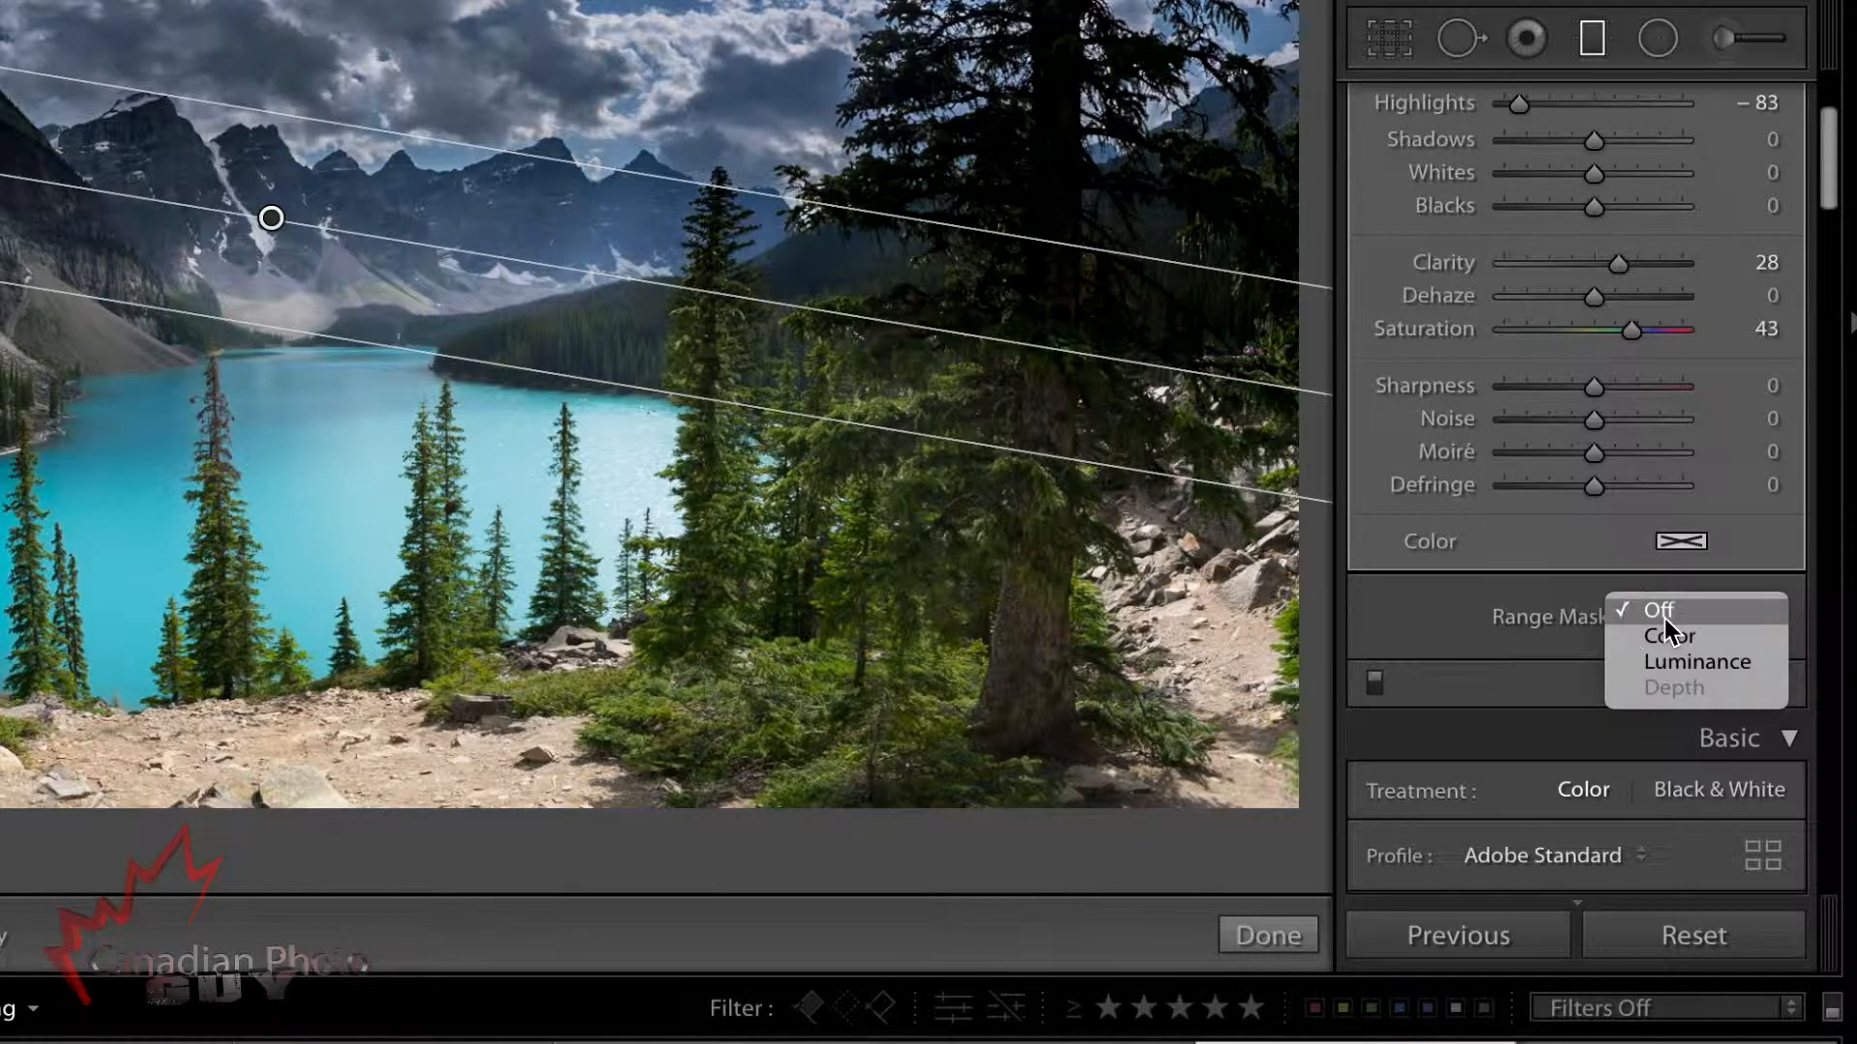
left_click(1691, 661)
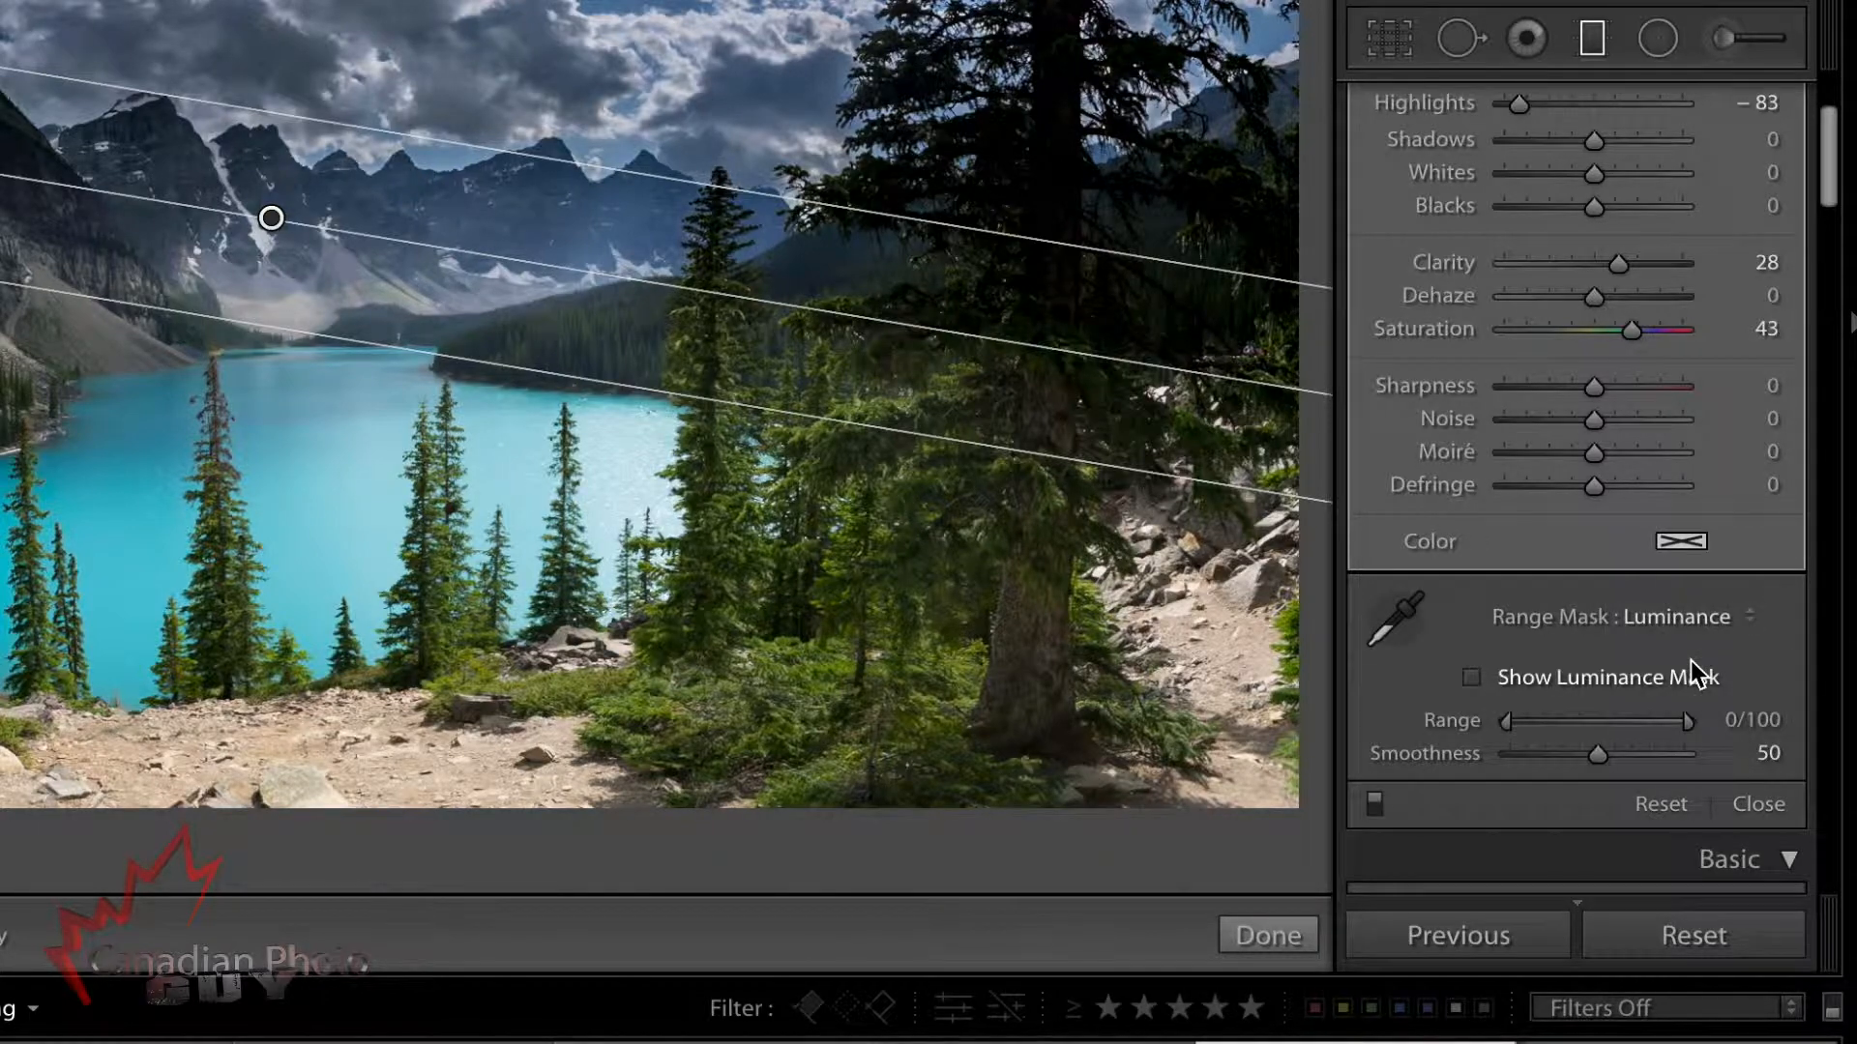
Limit the luminance range to 41/100 to keep the dark trees out of the filter, showing the luminance mask only while adjusting.
scroll(1754, 638, "down", 3)
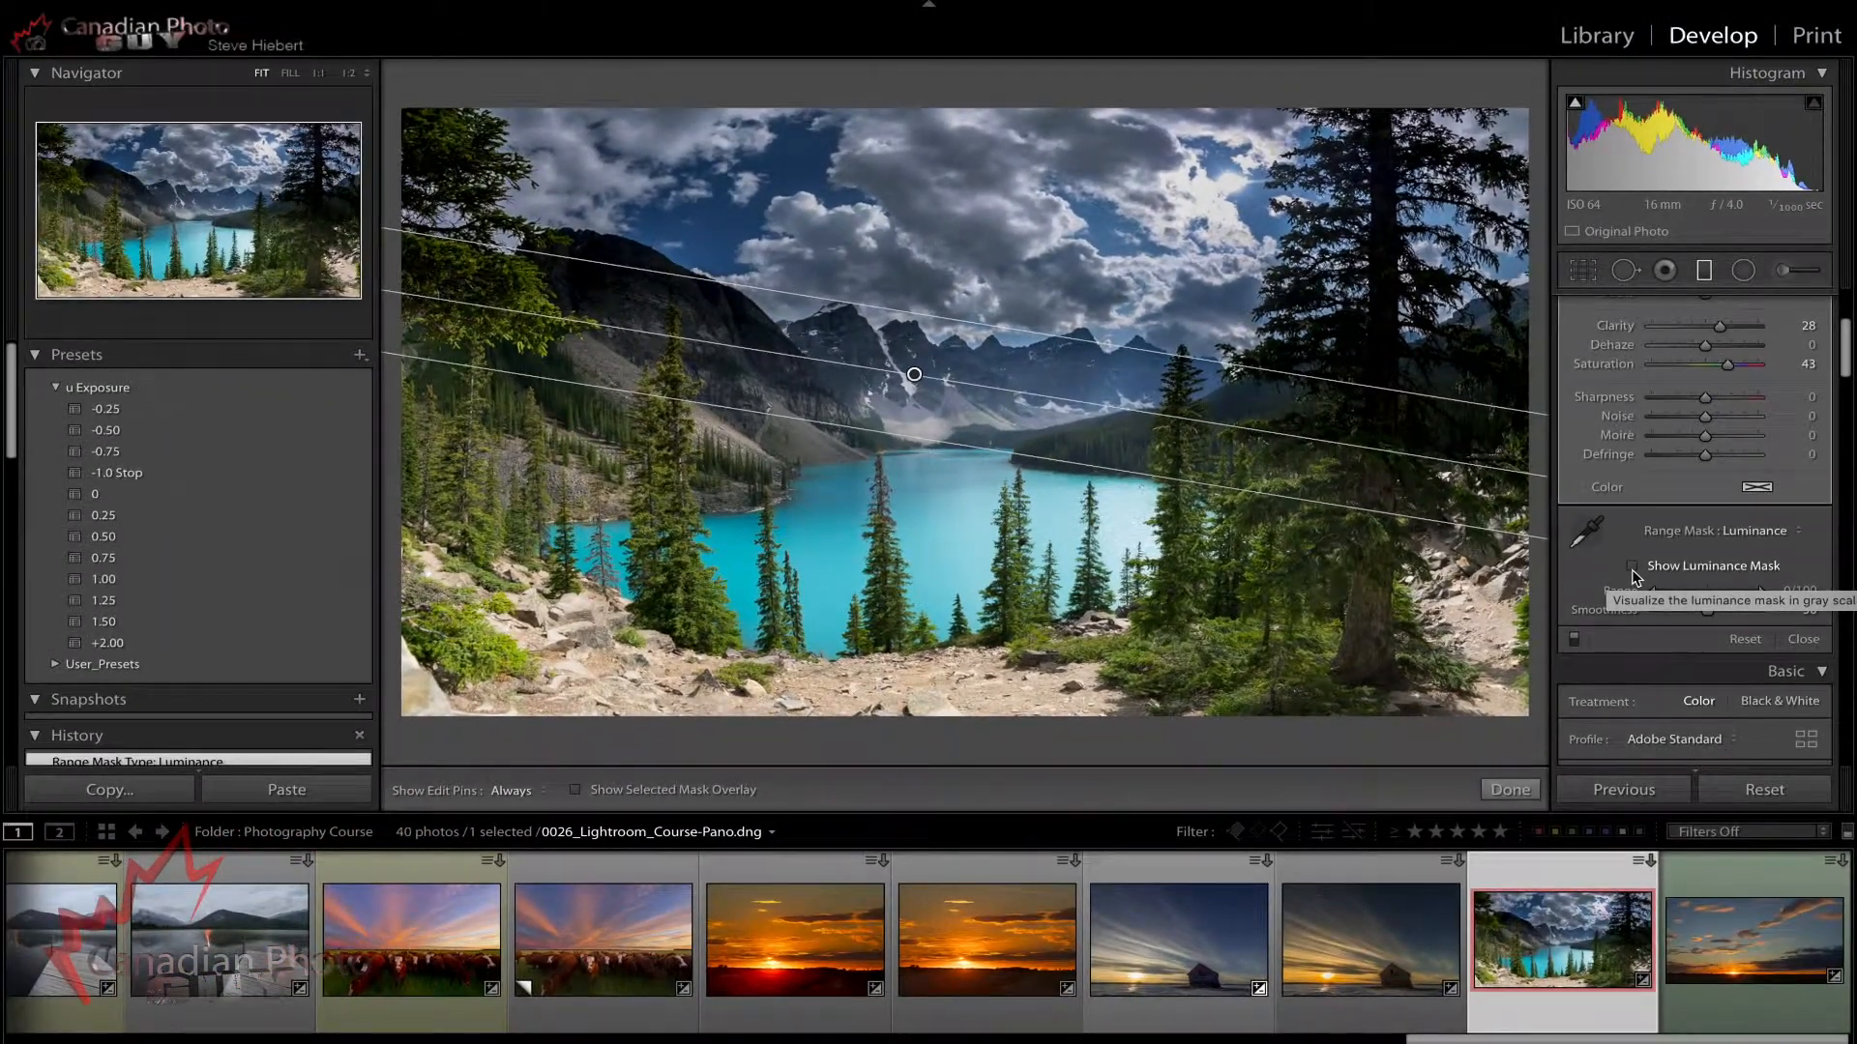
left_click(1633, 569)
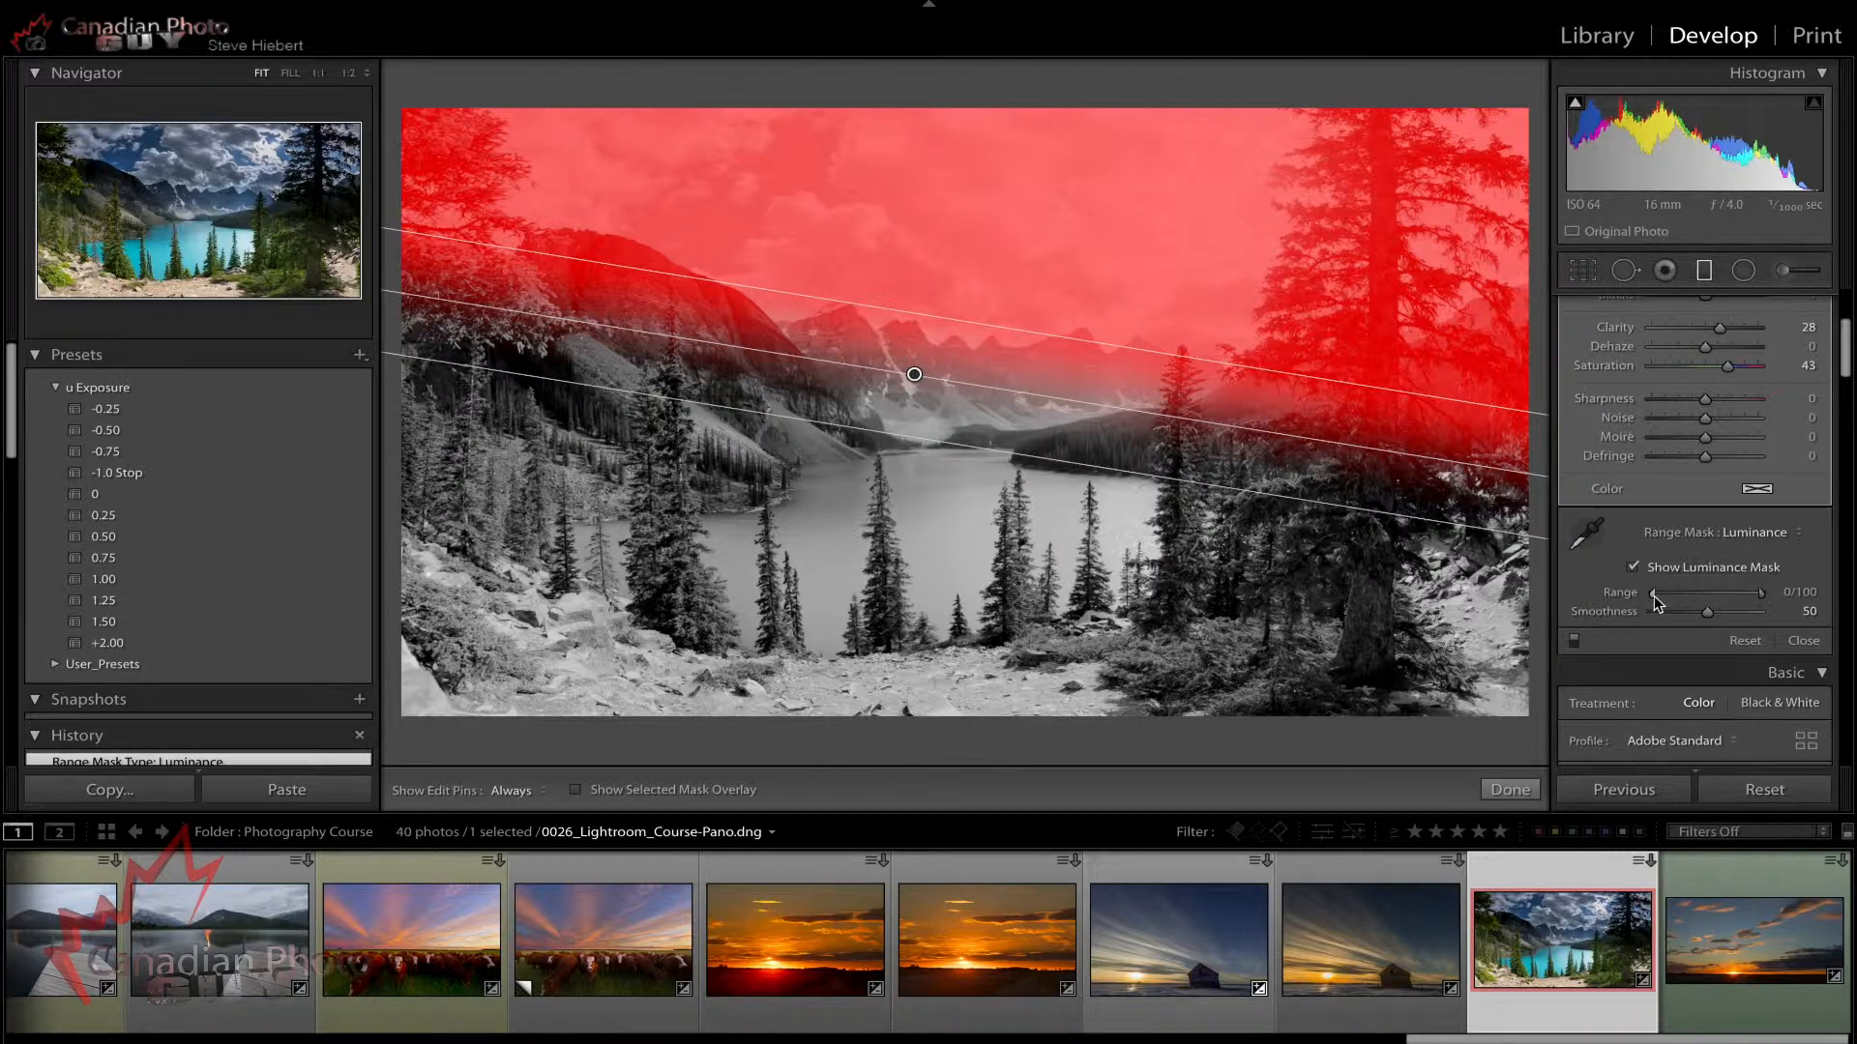
left_click(1653, 596)
left_click_drag(1655, 595, 1697, 598)
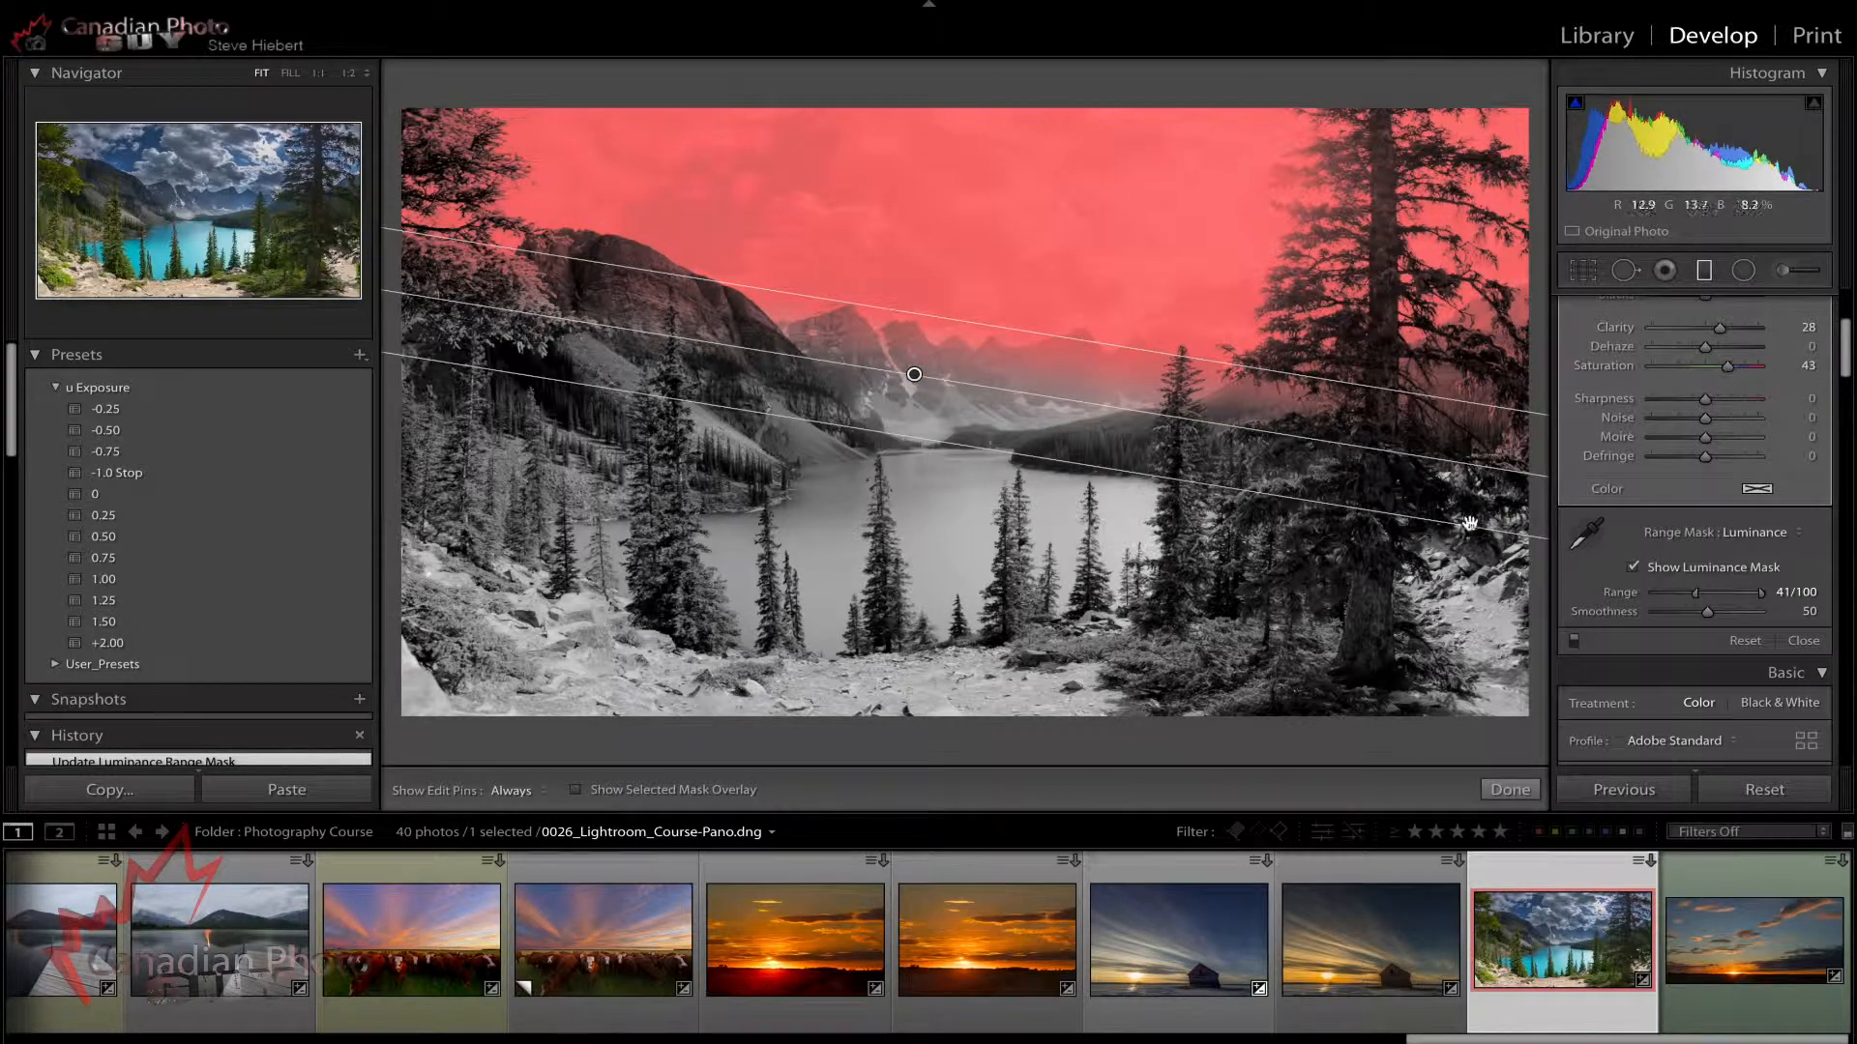
left_click(1633, 567)
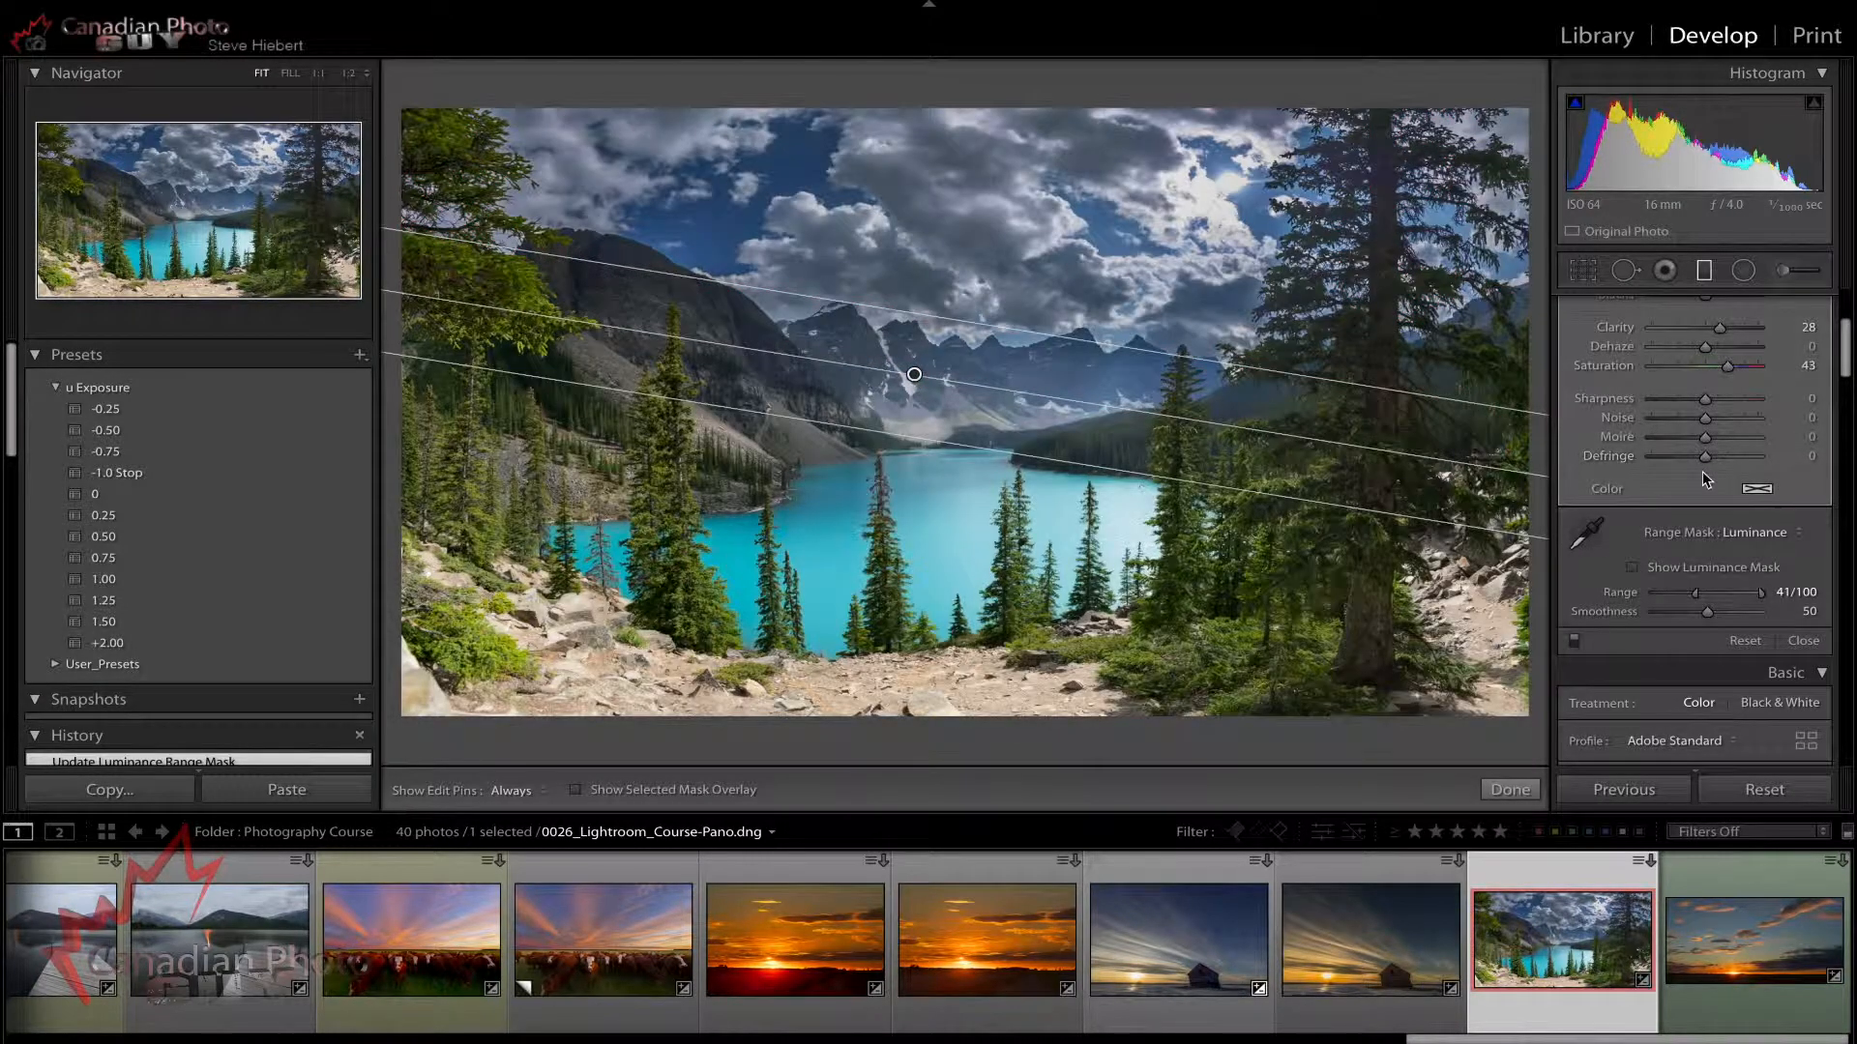
Turn the graduated filter off and on several times to compare its effect, leaving it enabled.
scroll(1702, 472, "down", 2)
scroll(1682, 552, "down", 3)
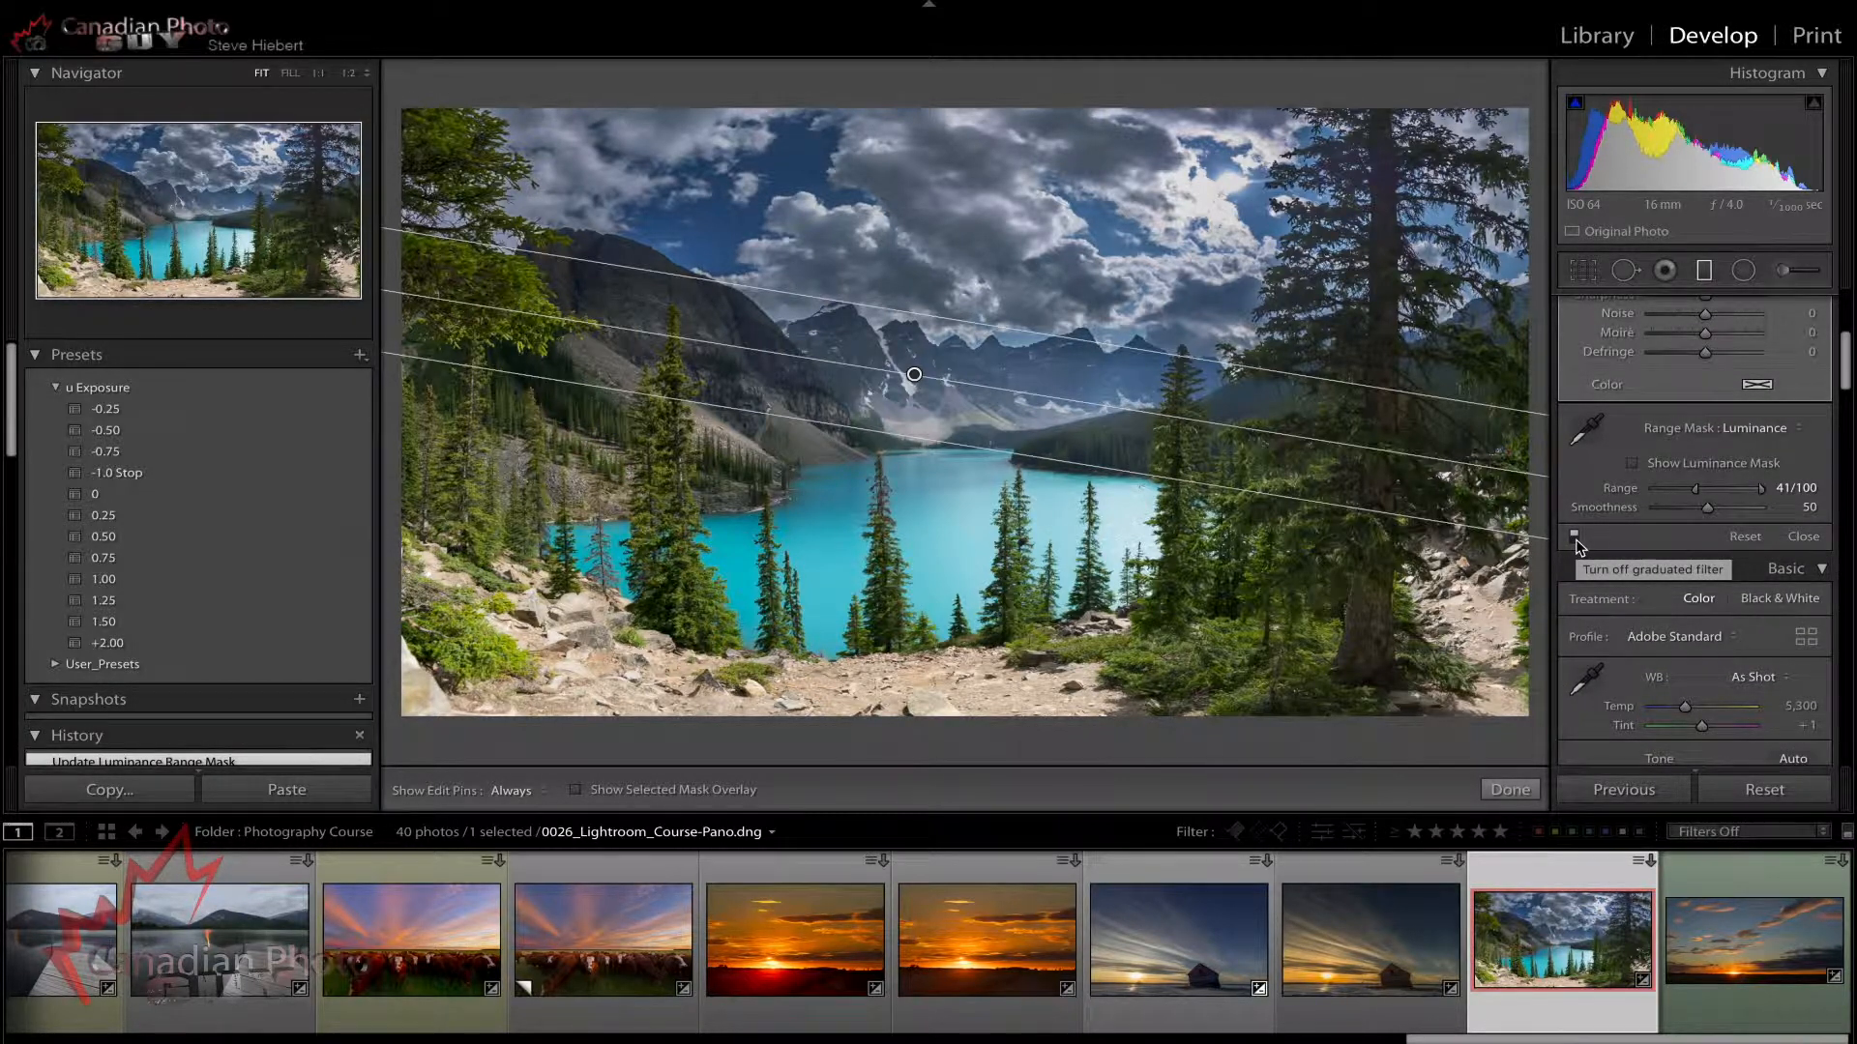
left_click(1575, 536)
left_click(1574, 536)
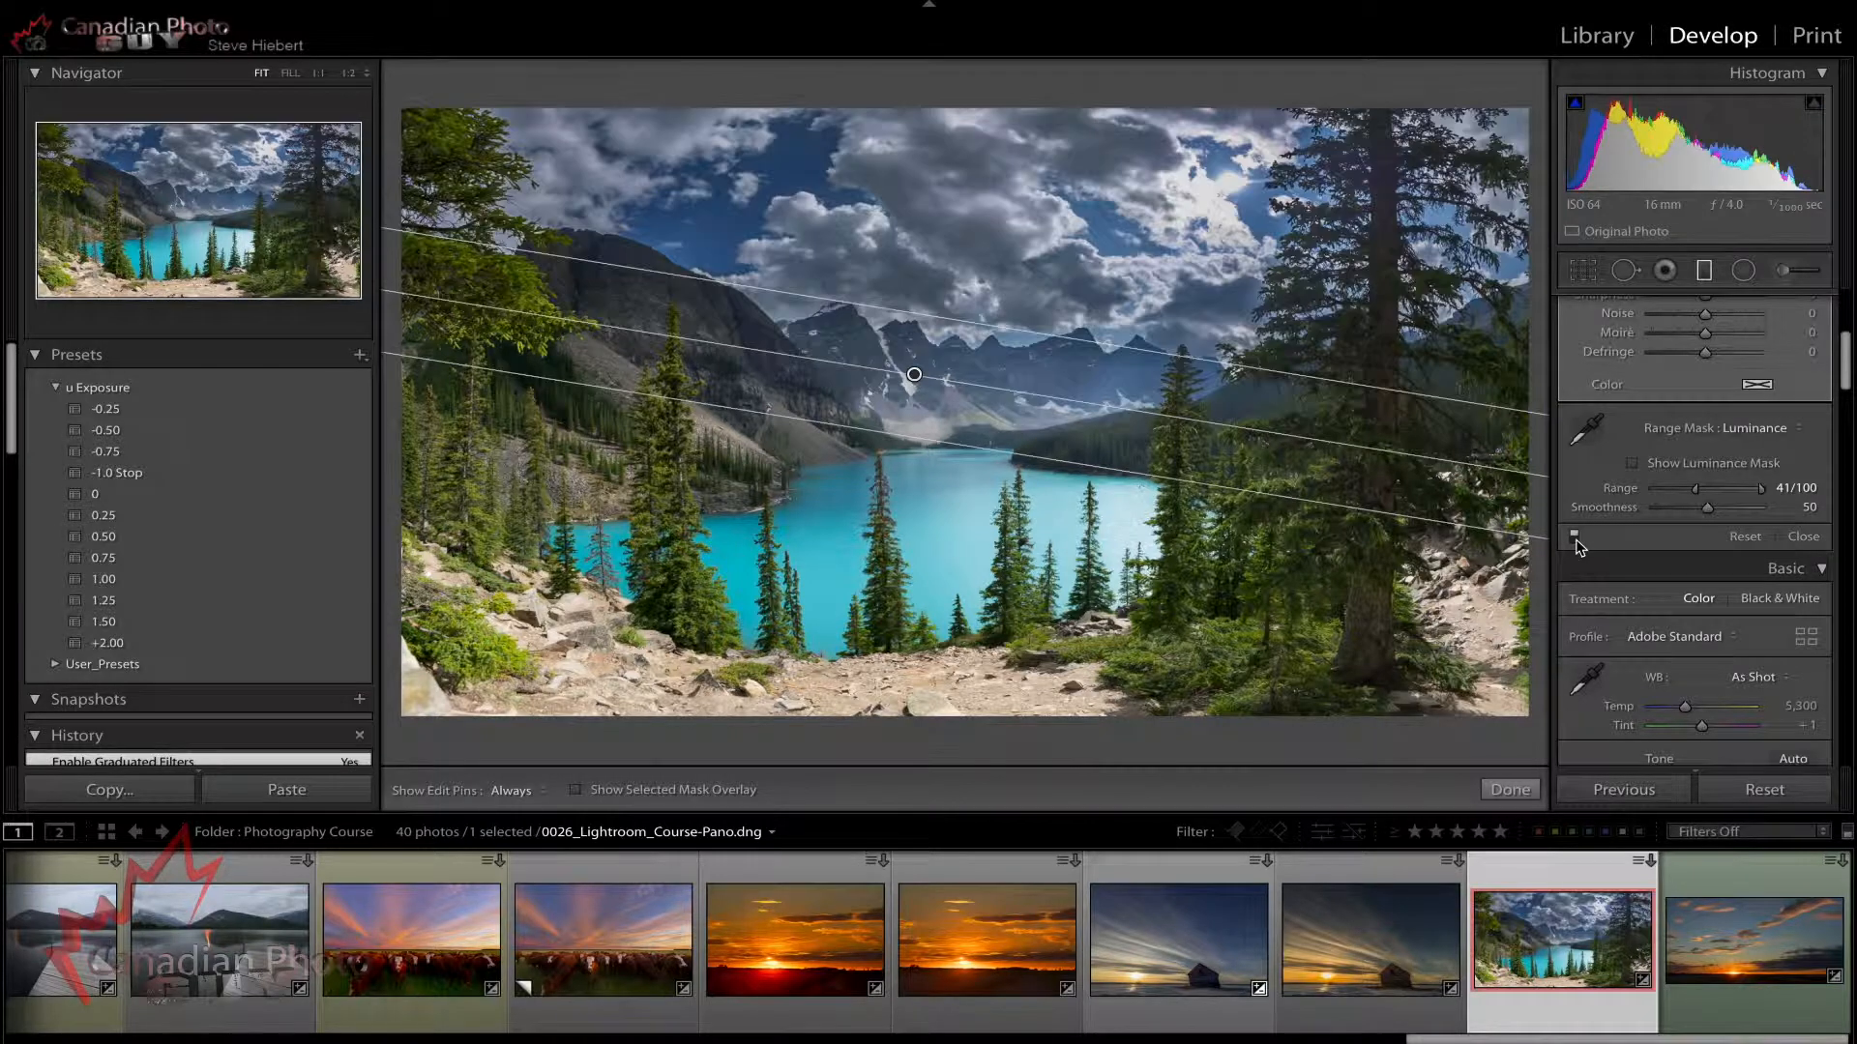
left_click(1574, 537)
left_click(1574, 537)
left_click(1575, 538)
left_click(1573, 538)
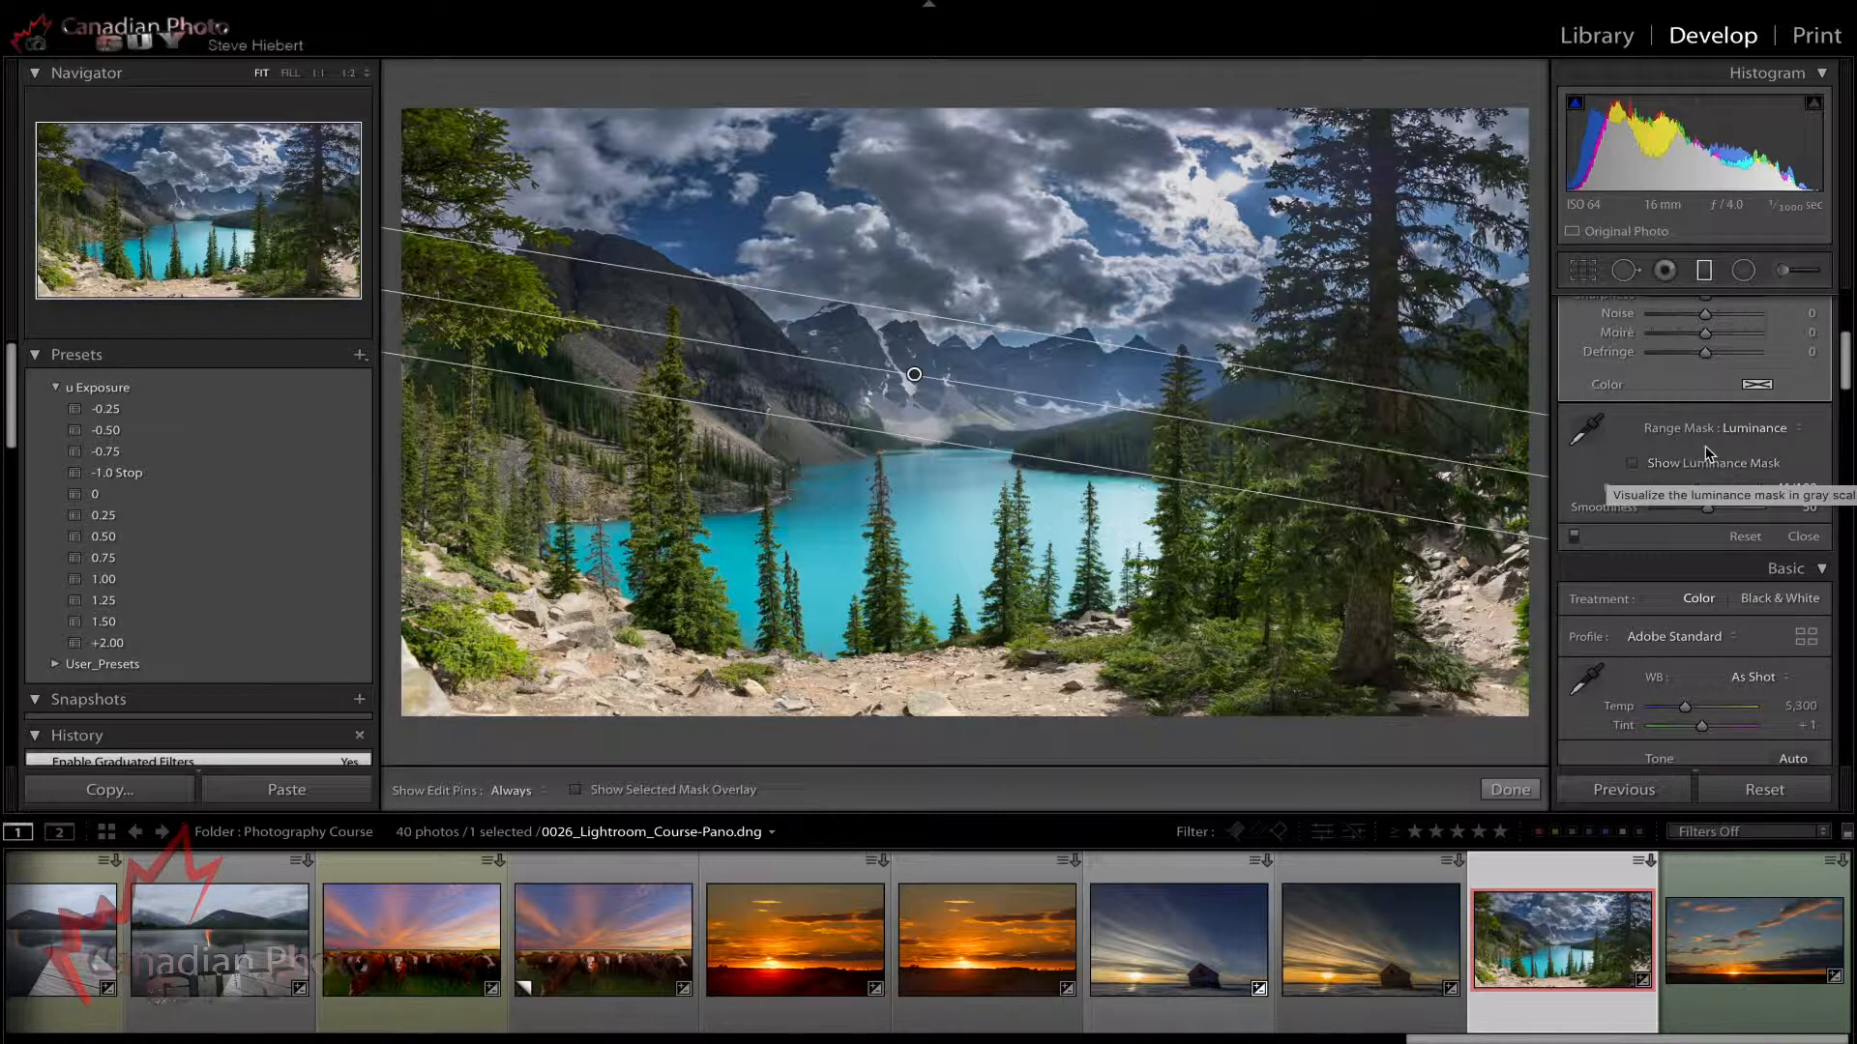
Set the graduated filter's exposure to -1.36 and blacks to -25, and close the filter tool.
scroll(1708, 451, "up", 5)
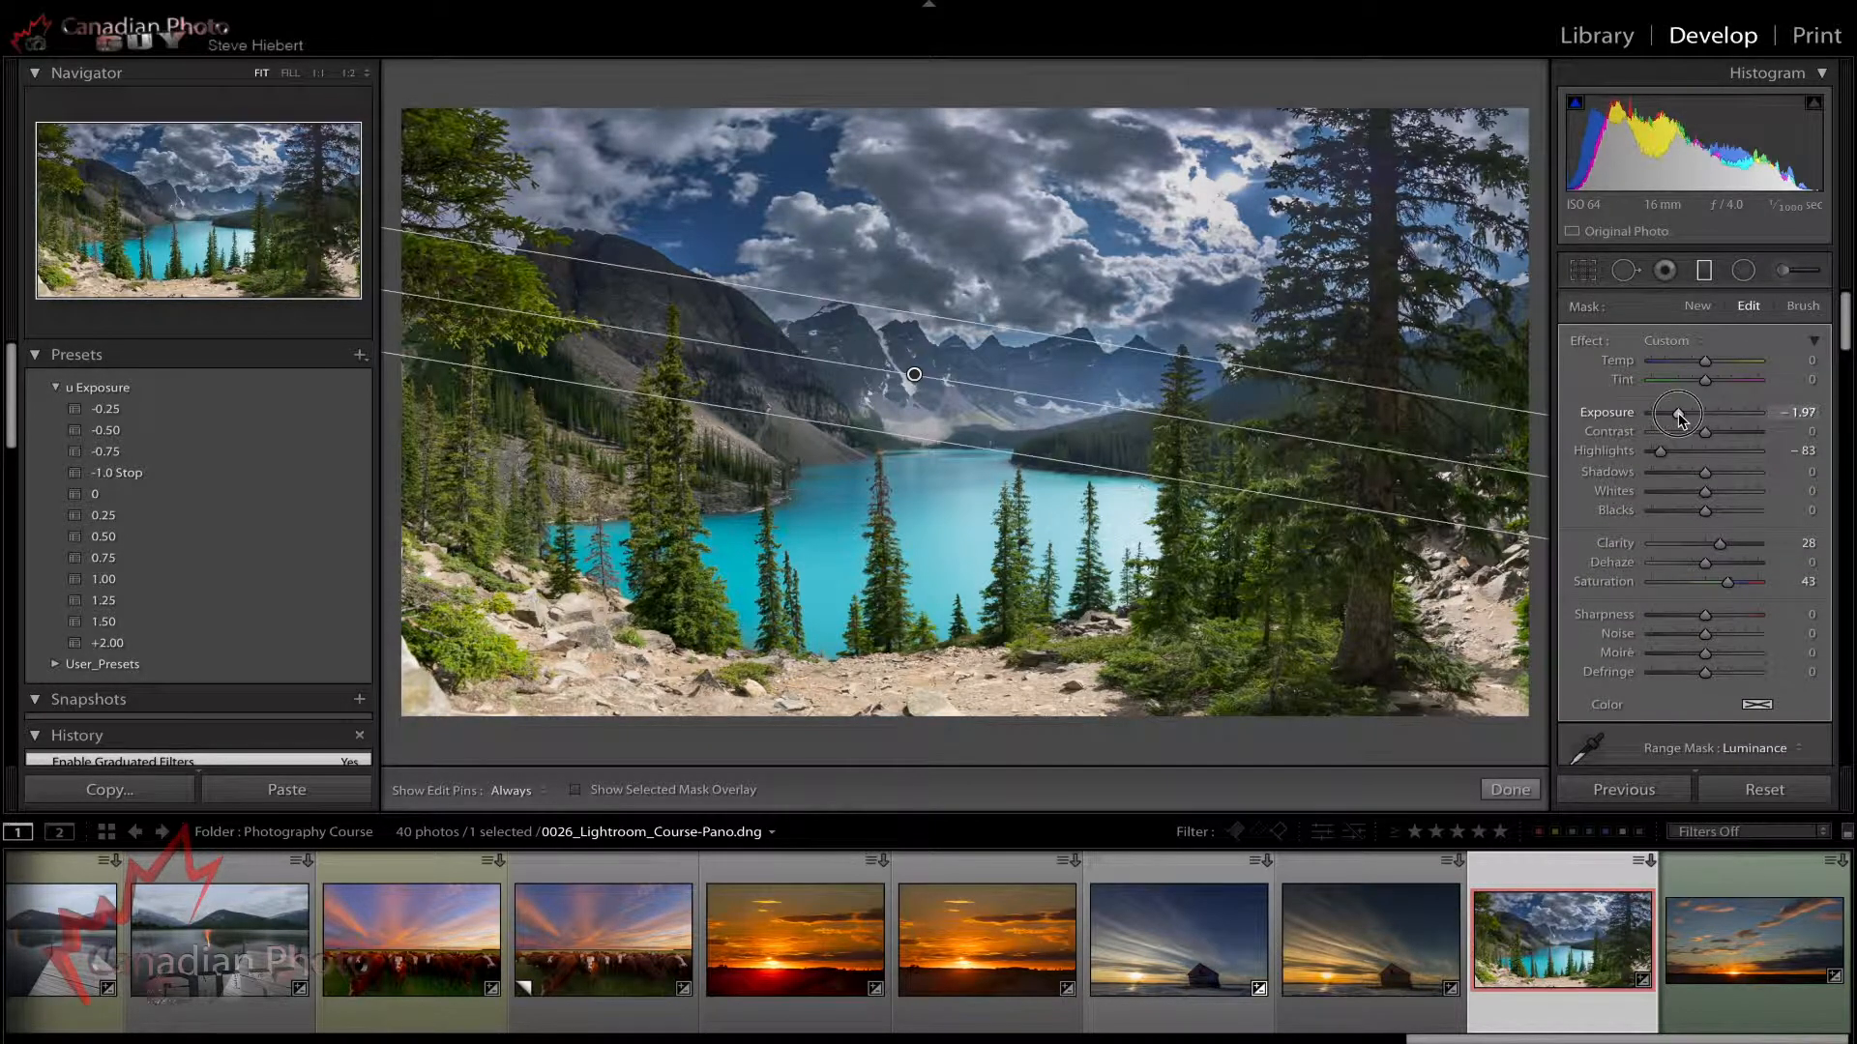
left_click_drag(1679, 414, 1688, 418)
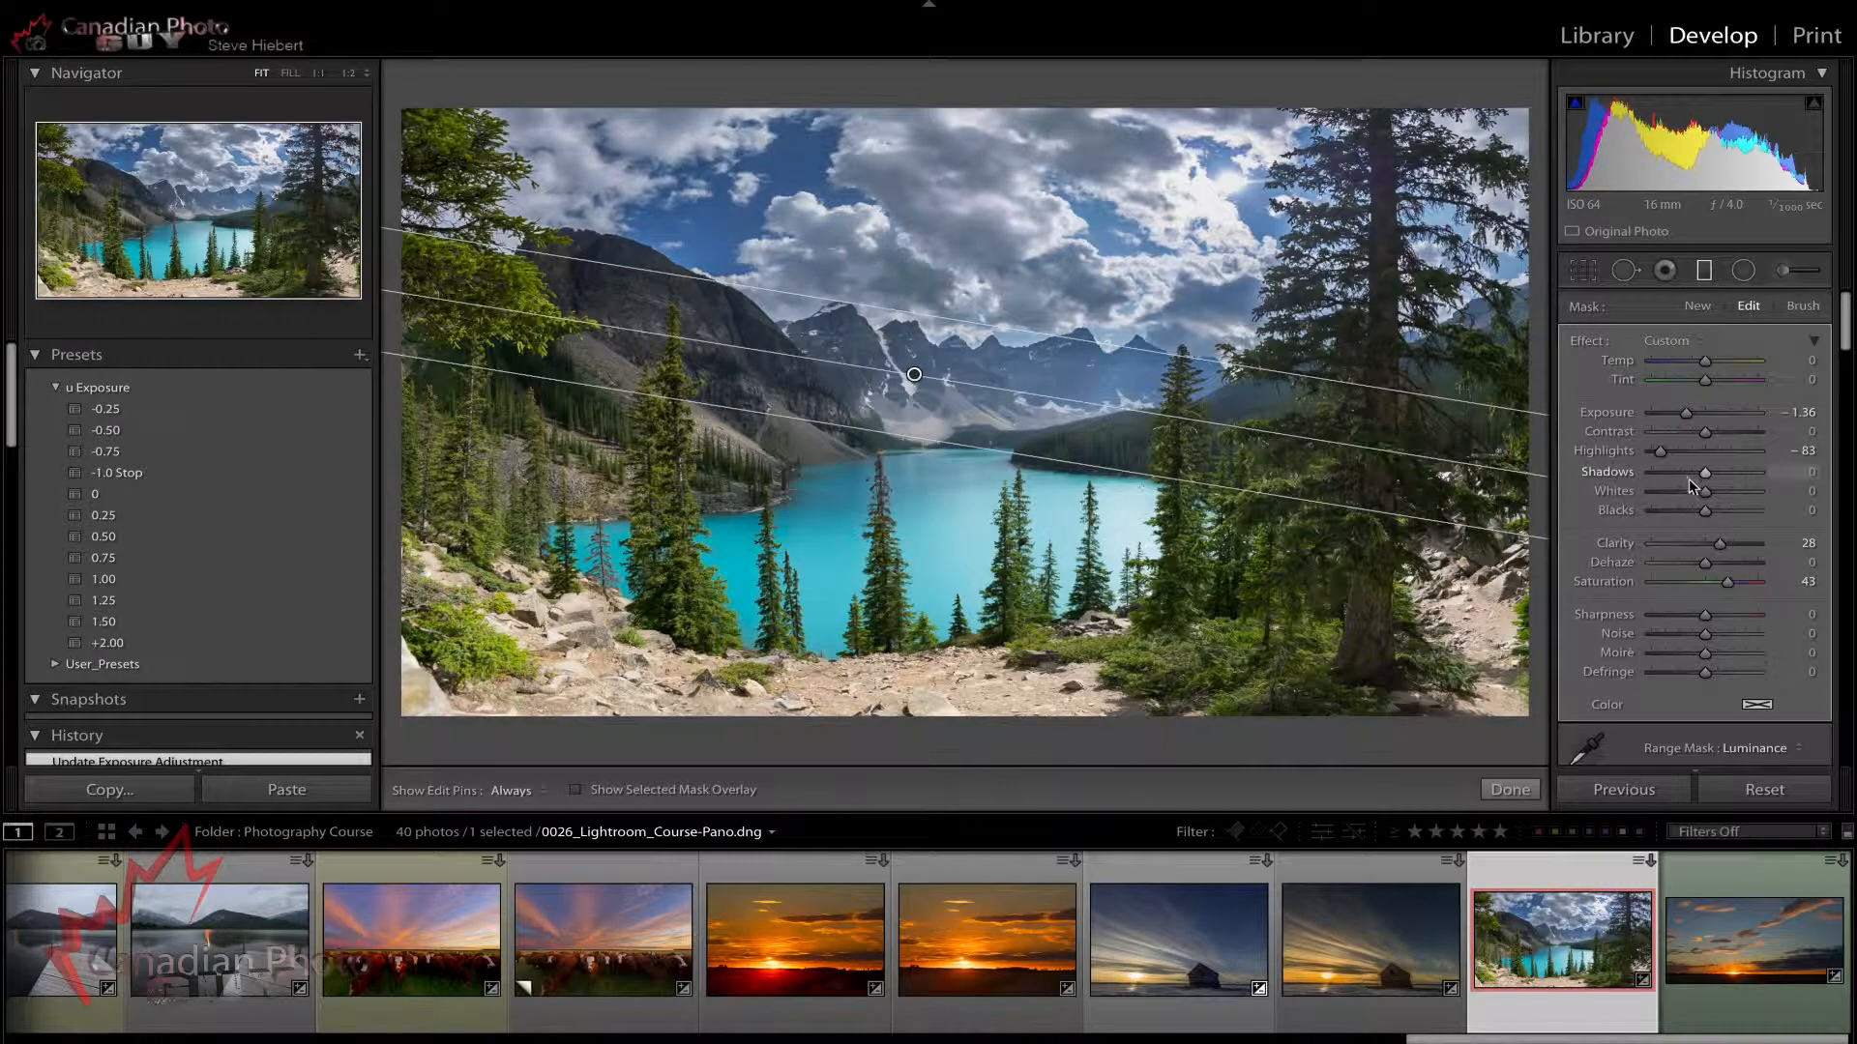
left_click_drag(1704, 514, 1691, 519)
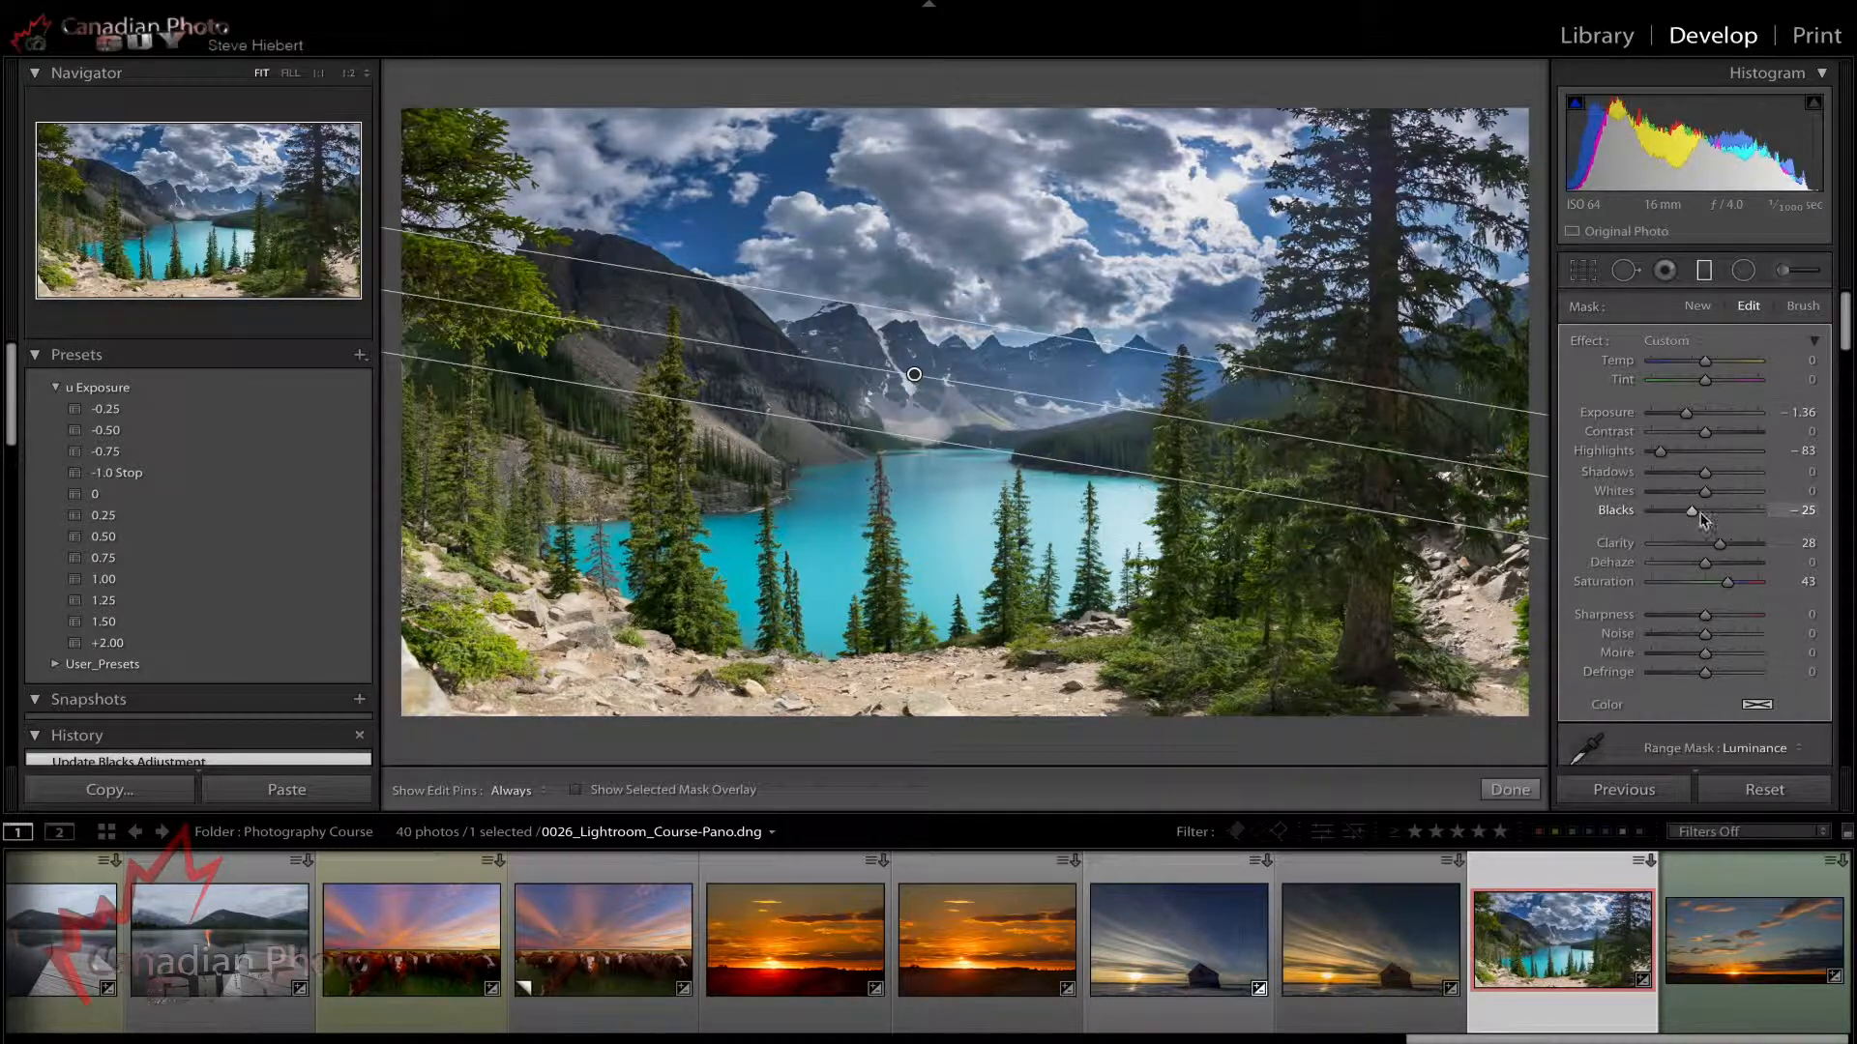
left_click(1704, 272)
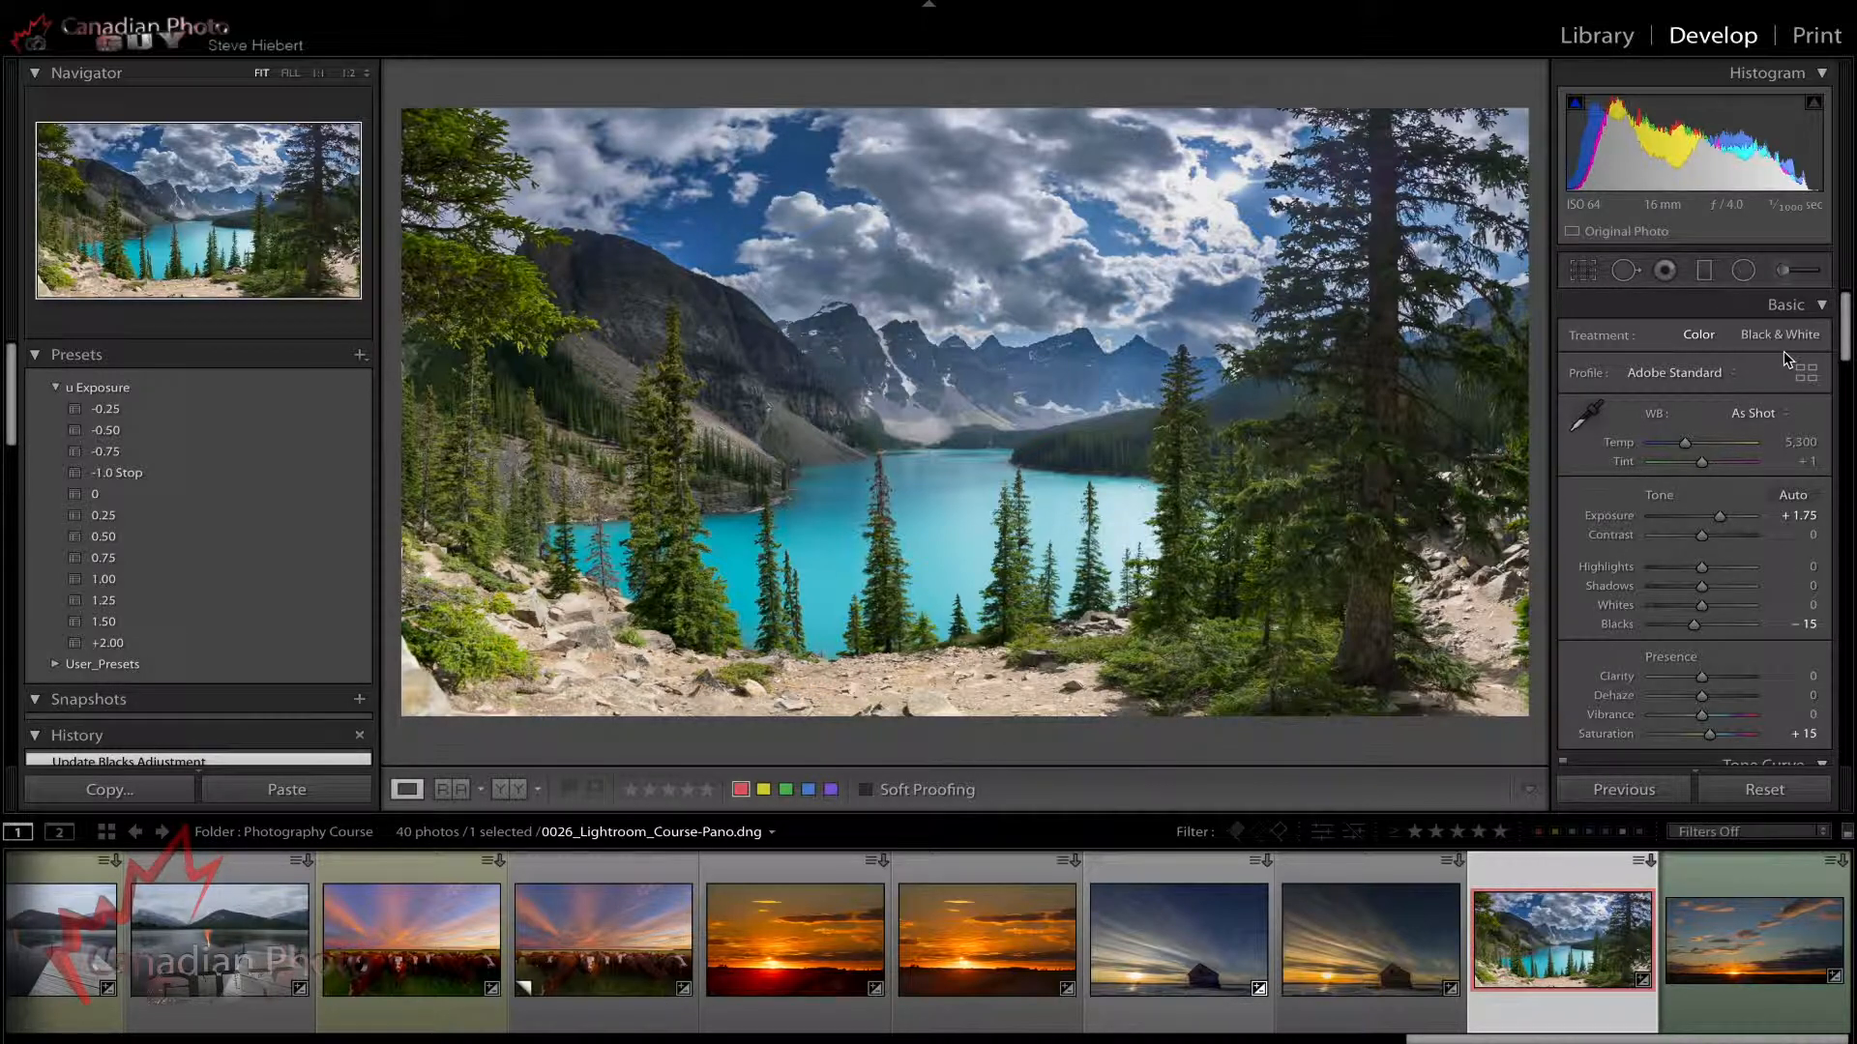
Compare the photo's before and after versions twice, ending on the edited version.
key("backslash")
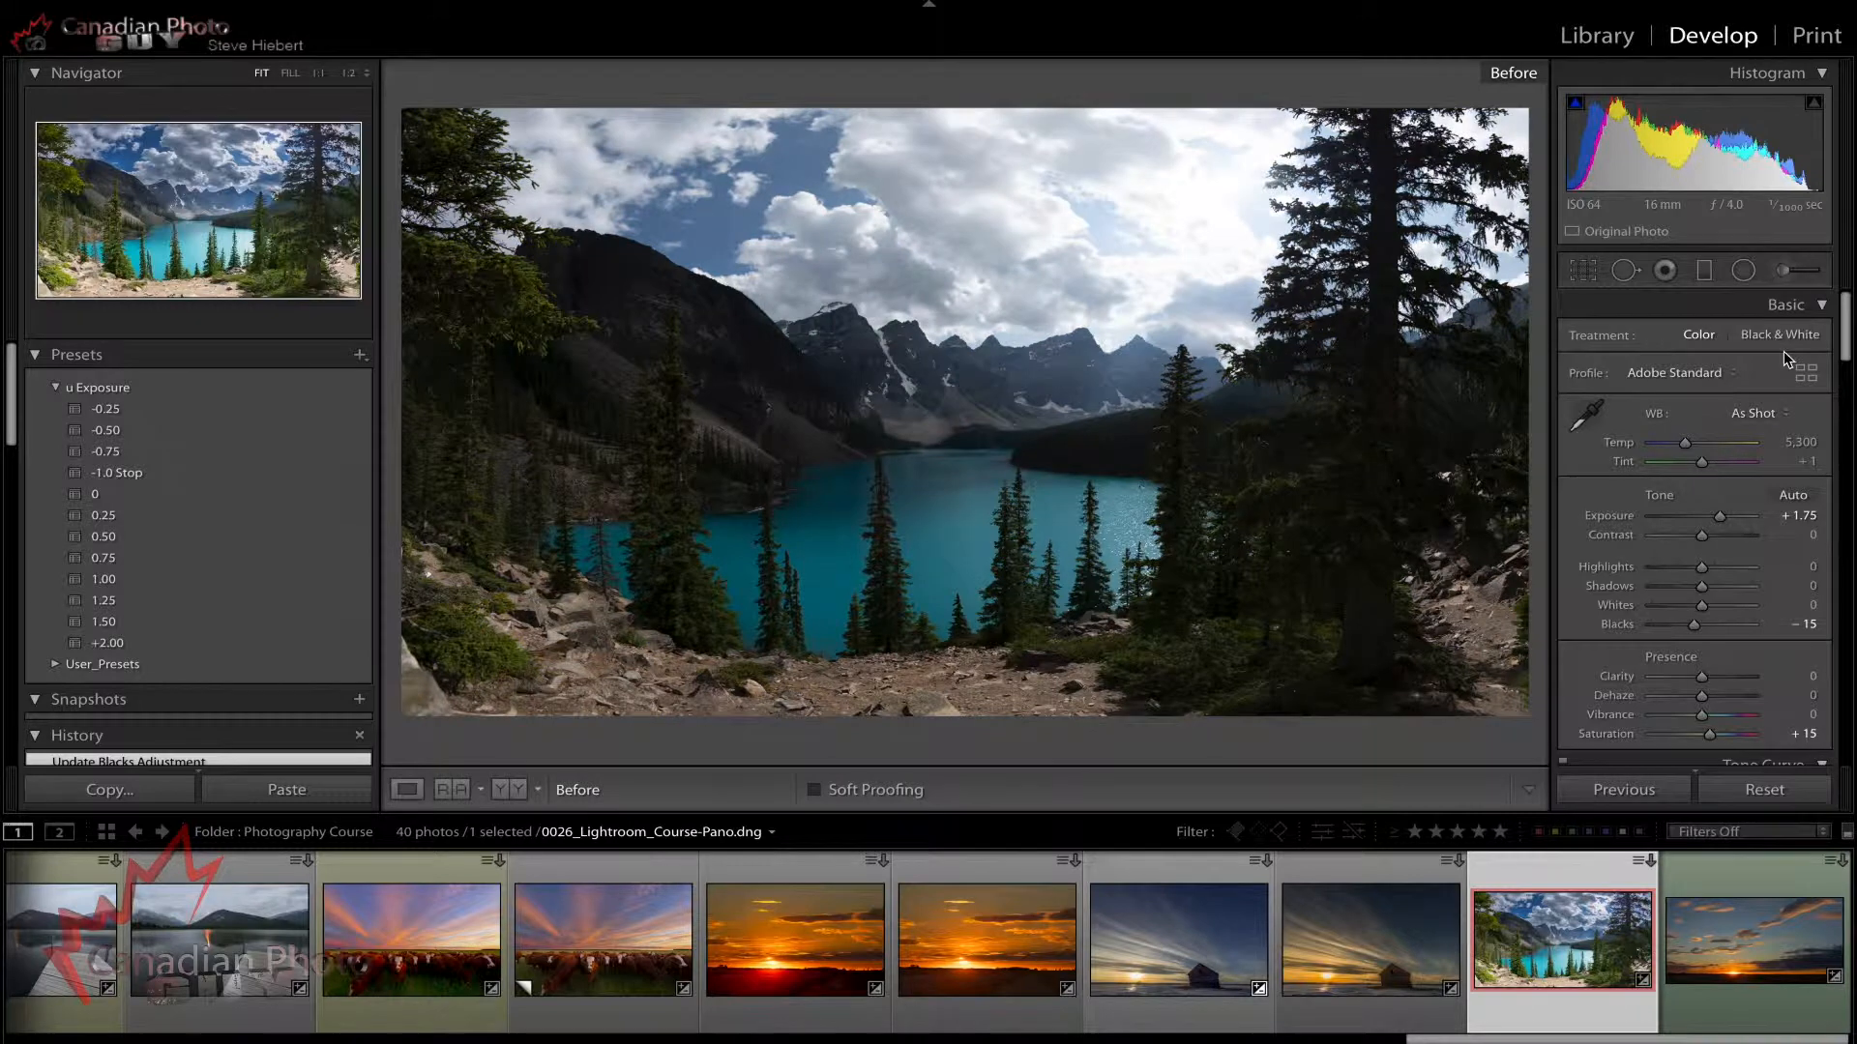
key("backslash")
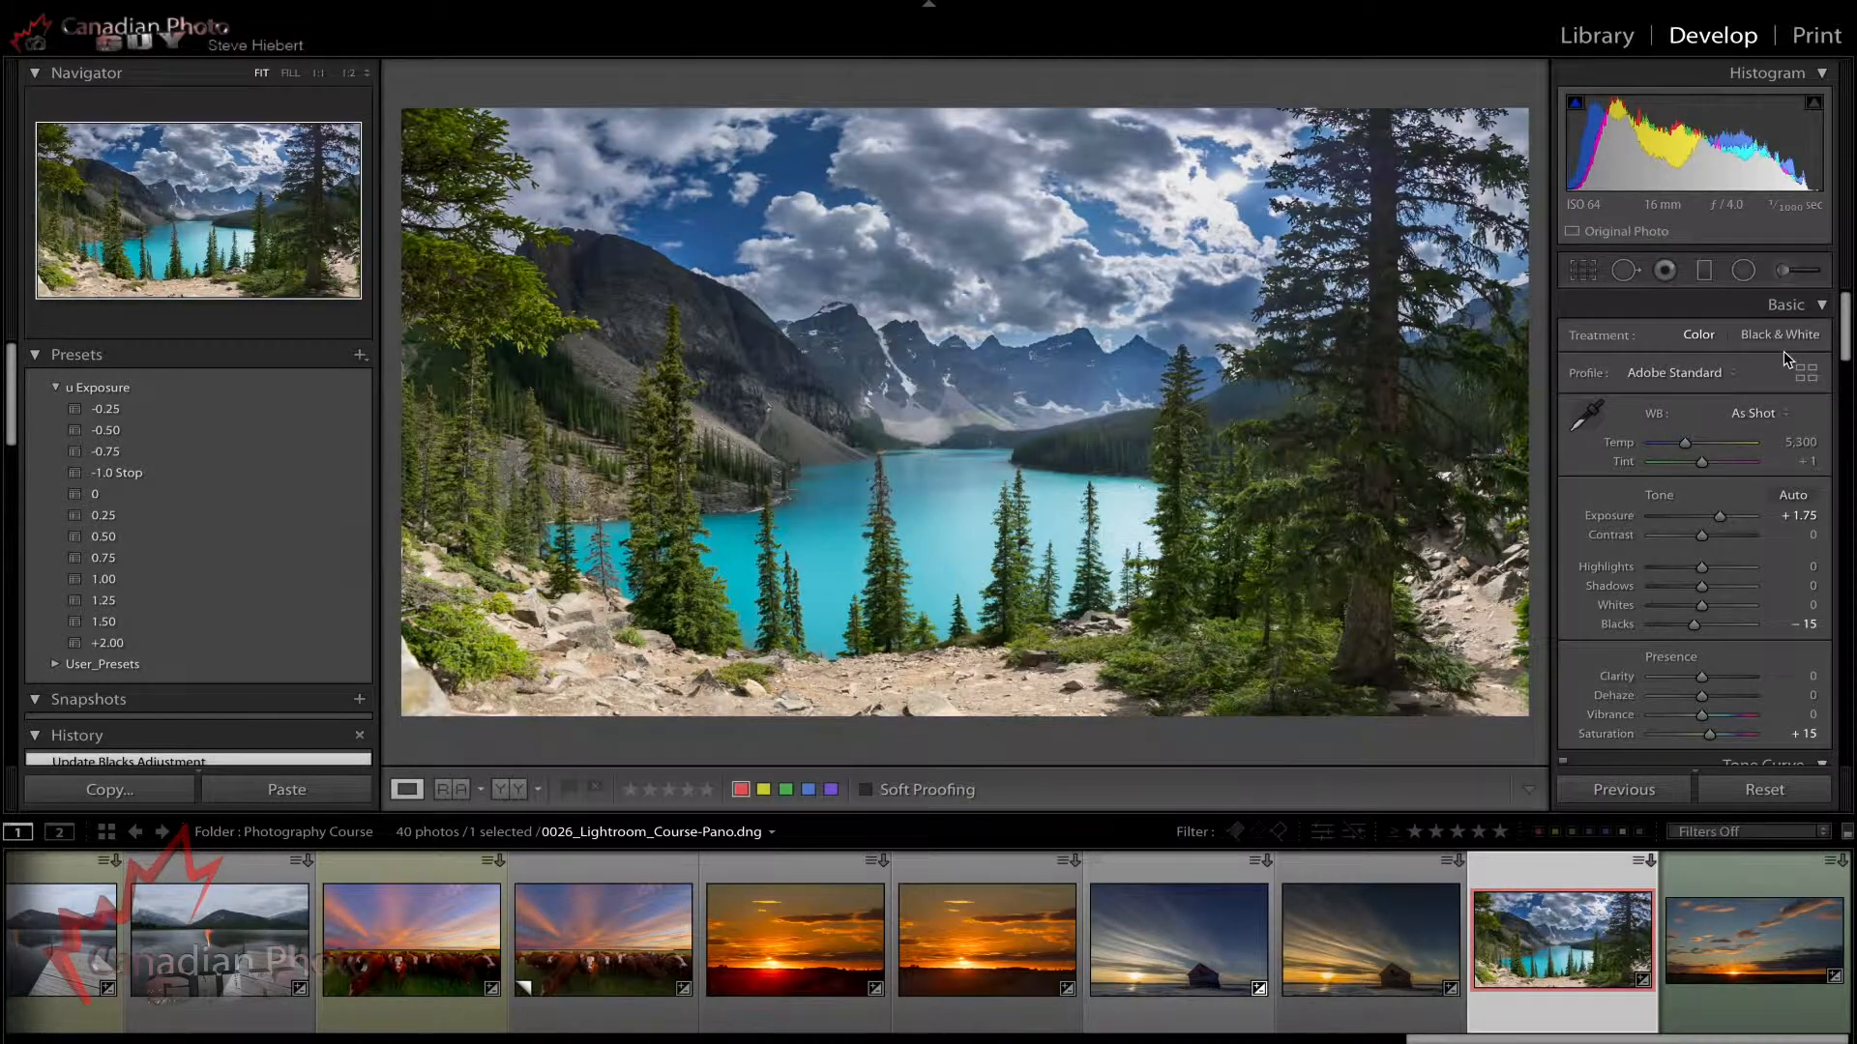
key("backslash")
key("backslash")
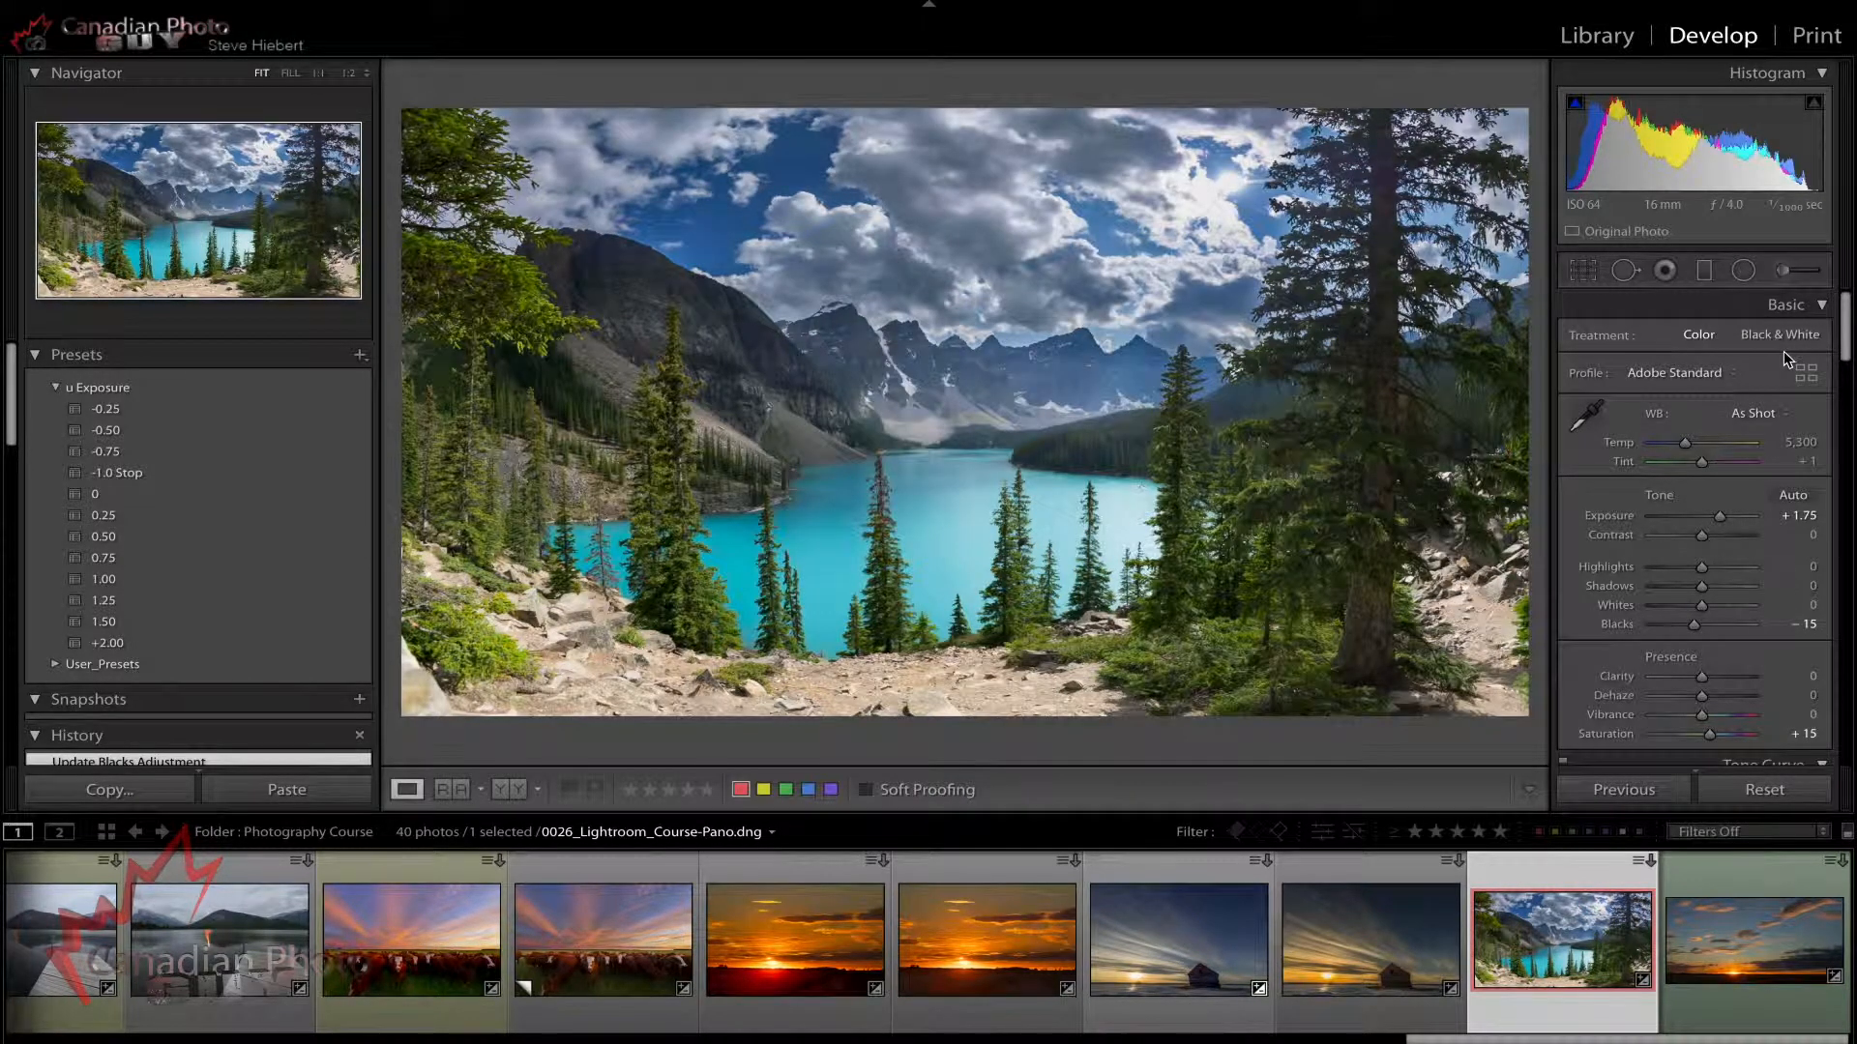